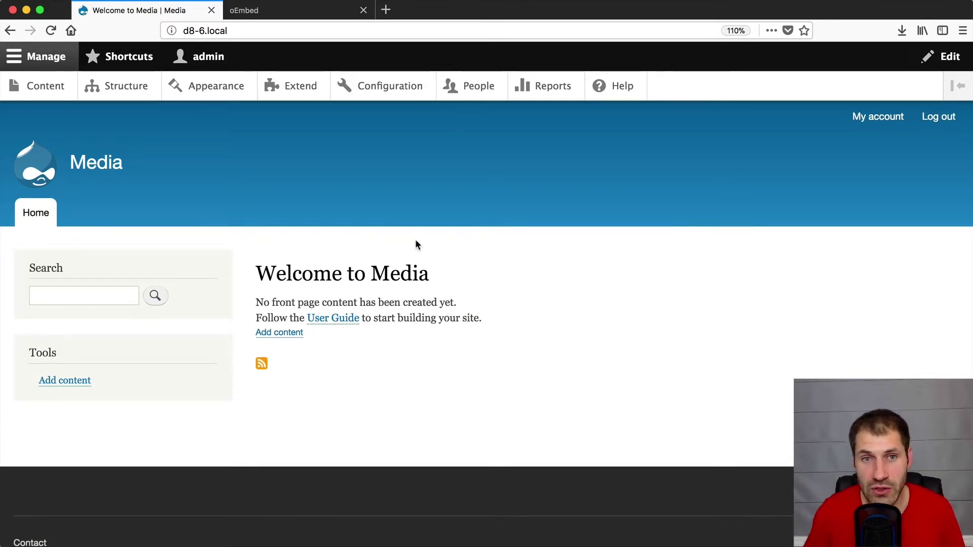
- On the Extend page, filter modules for 'media' and install the core Media module
left_click(299, 91)
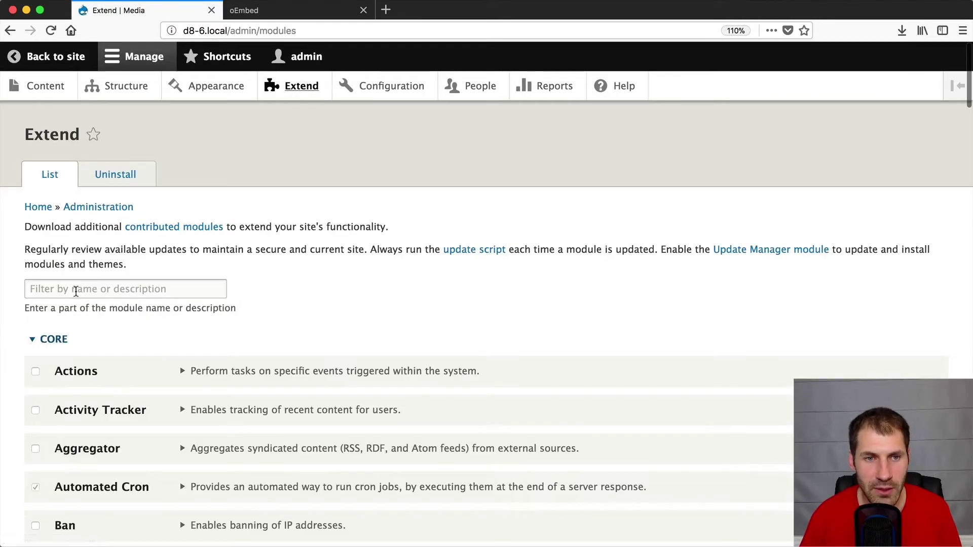
left_click(74, 289)
type("media")
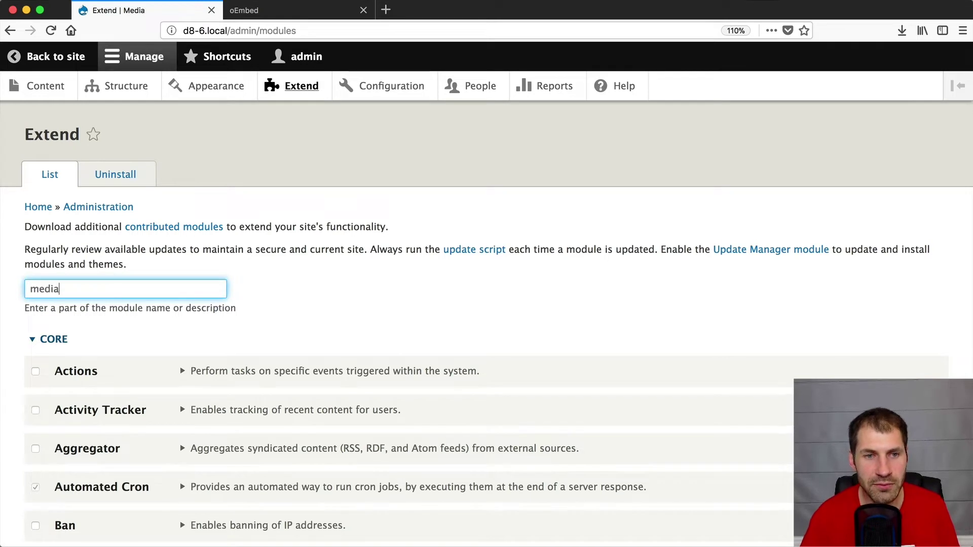
scroll(172, 449, "down", 2)
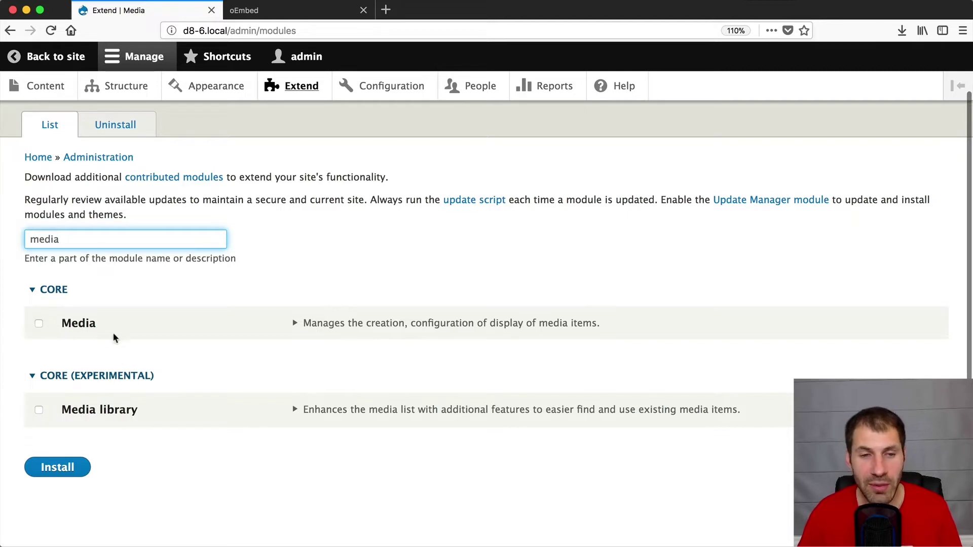
left_click(87, 329)
left_click(61, 472)
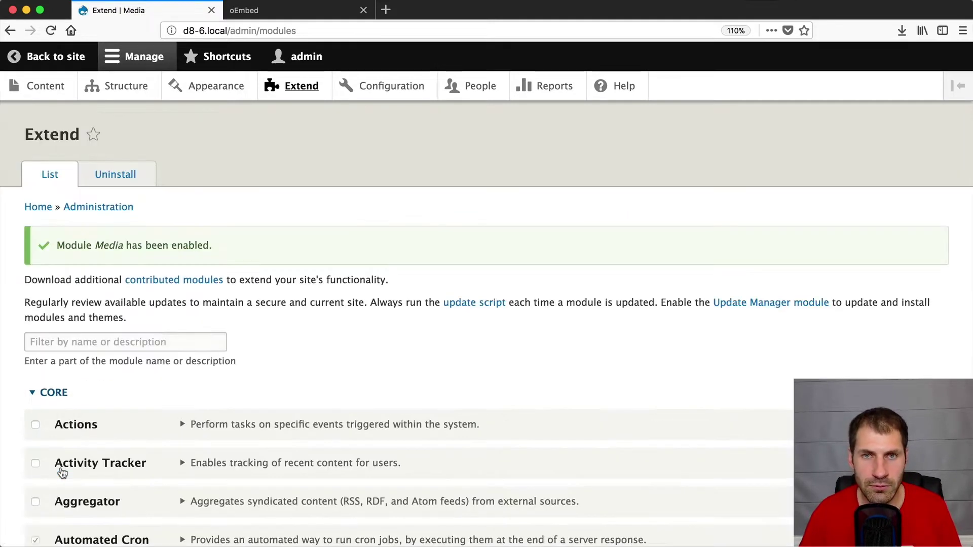
- Open the Remote video media type's edit form and review its YouTube and Vimeo provider settings
left_click(123, 96)
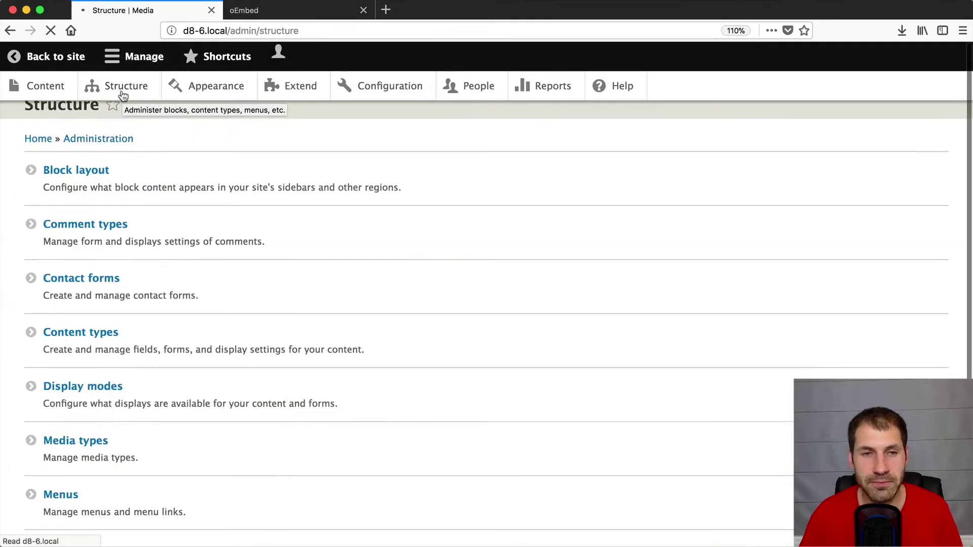
scroll(83, 365, "down", 3)
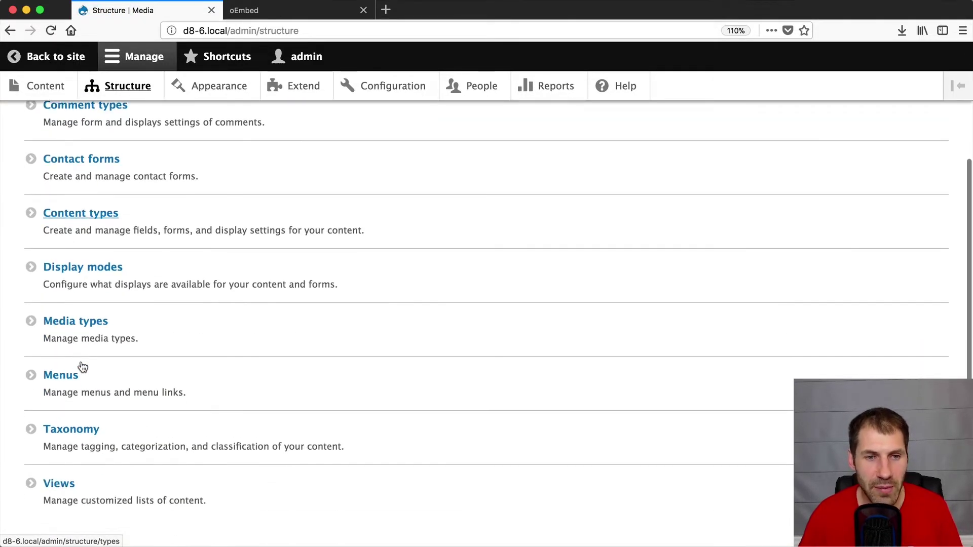
left_click(80, 320)
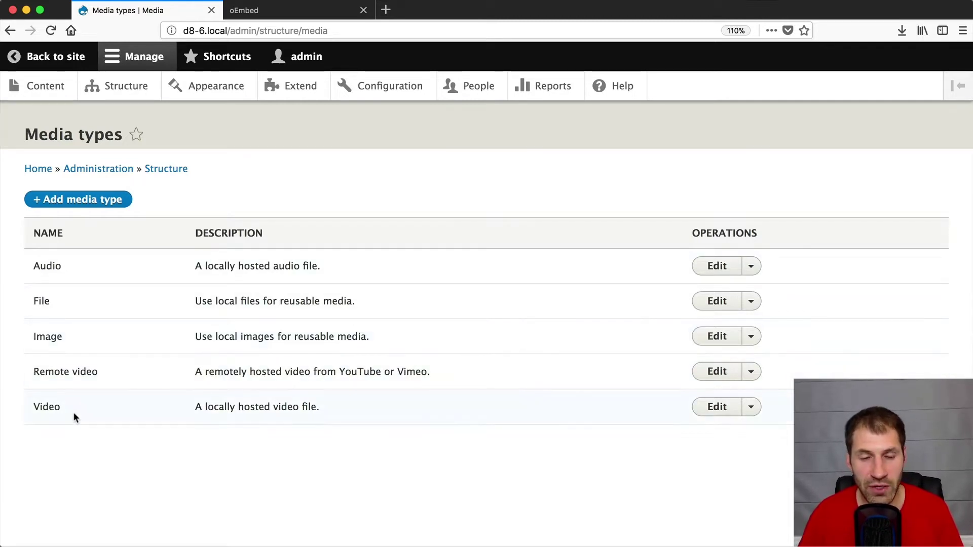
left_click(717, 371)
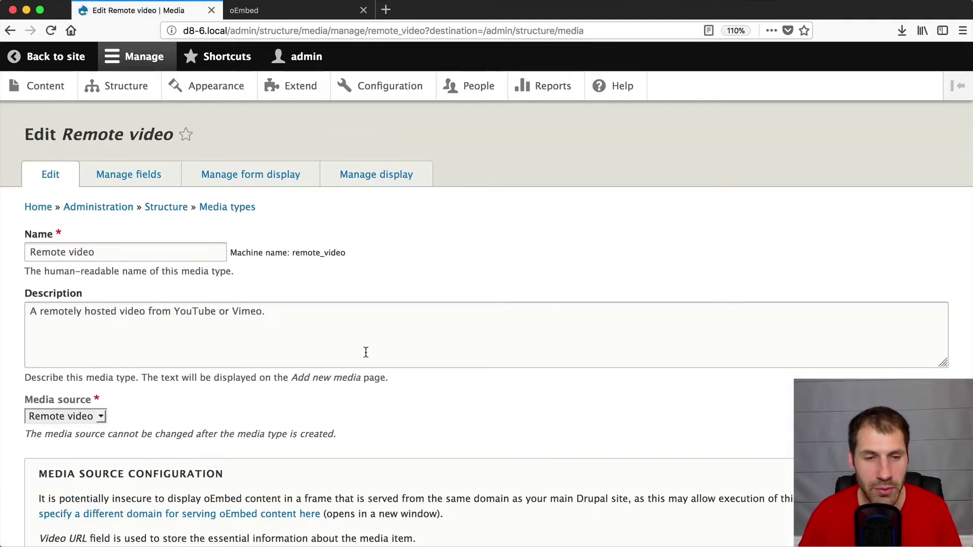
scroll(365, 352, "down", 3)
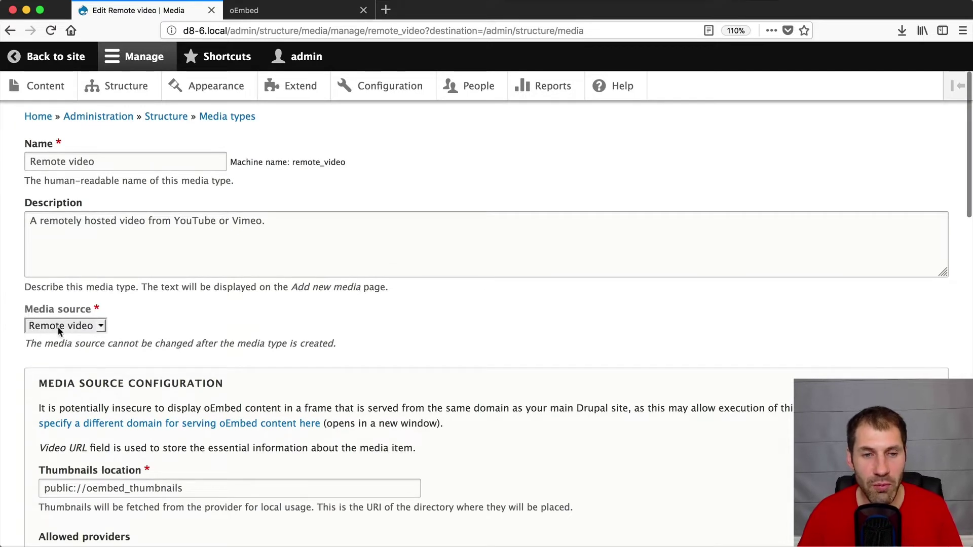
scroll(103, 329, "down", 3)
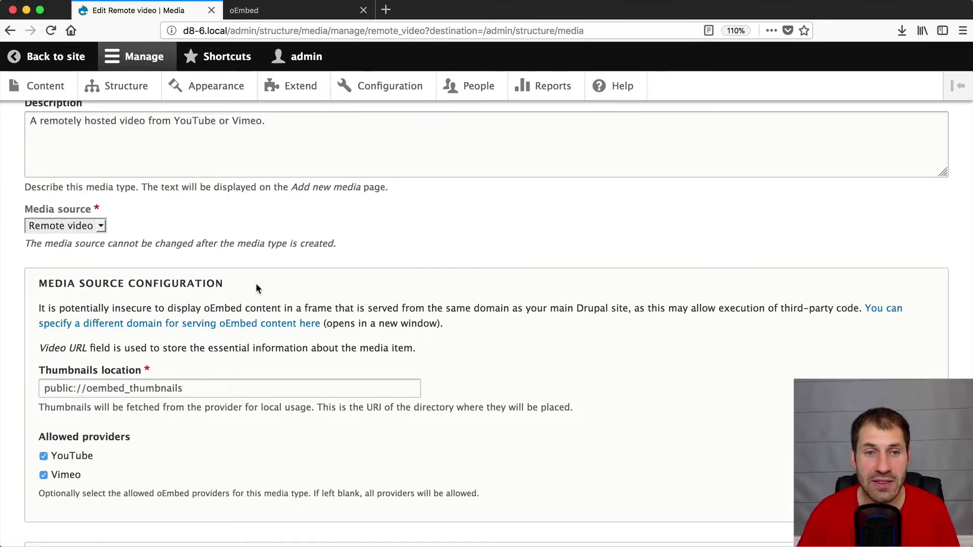
scroll(257, 286, "up", 5)
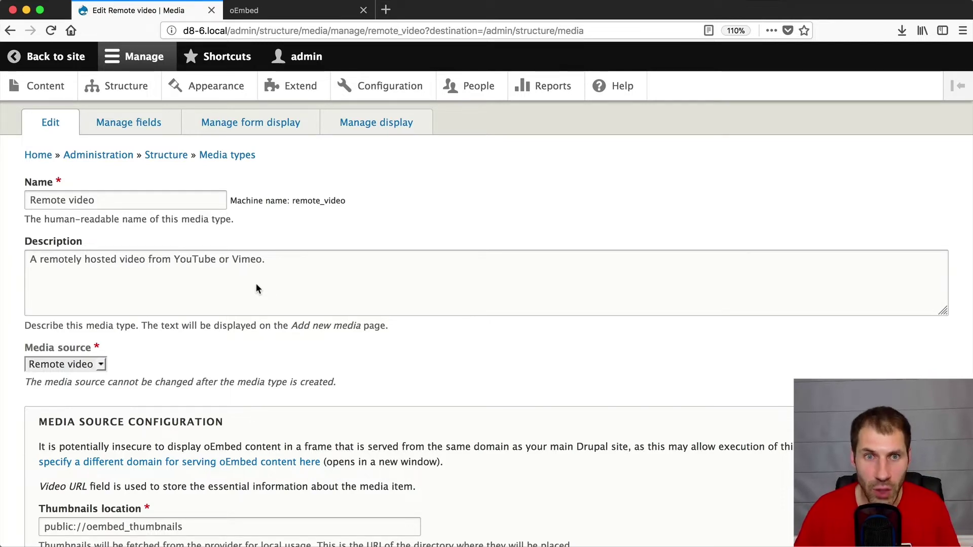
- Switch to the oembed.com tab to view the oEmbed specification's Quick Example
left_click(253, 11)
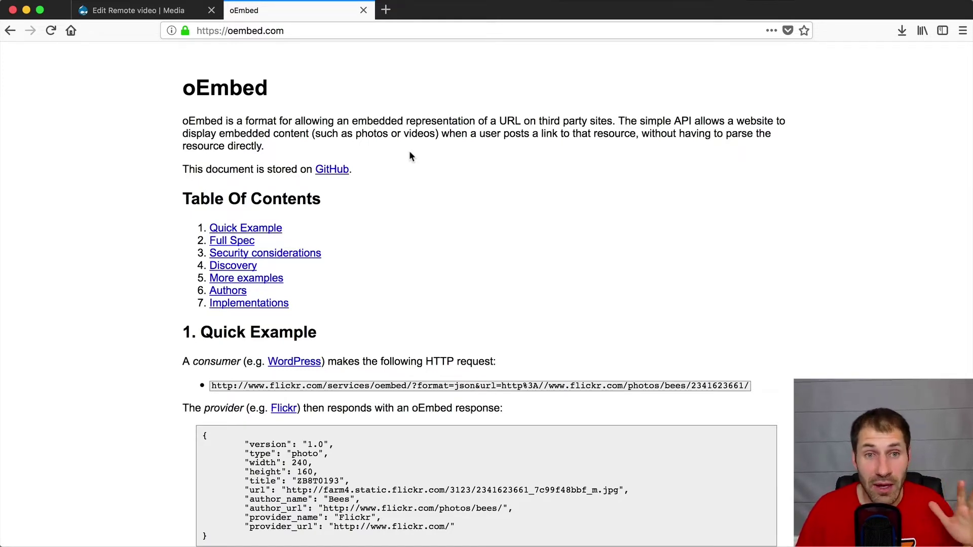
- Back on the Remote video form, review the public://oembed_thumbnails thumbnail location and allowed providers
left_click(170, 12)
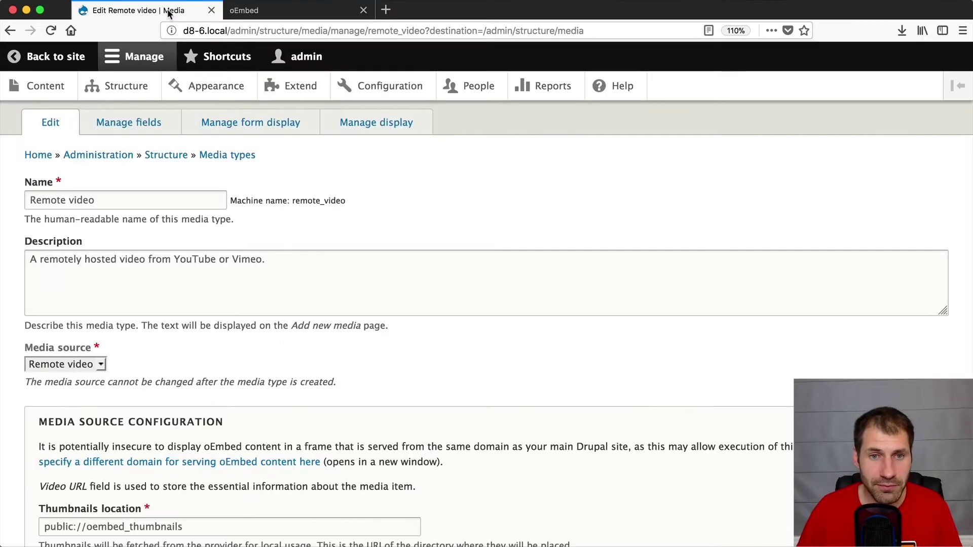
scroll(172, 351, "down", 3)
scroll(171, 350, "down", 5)
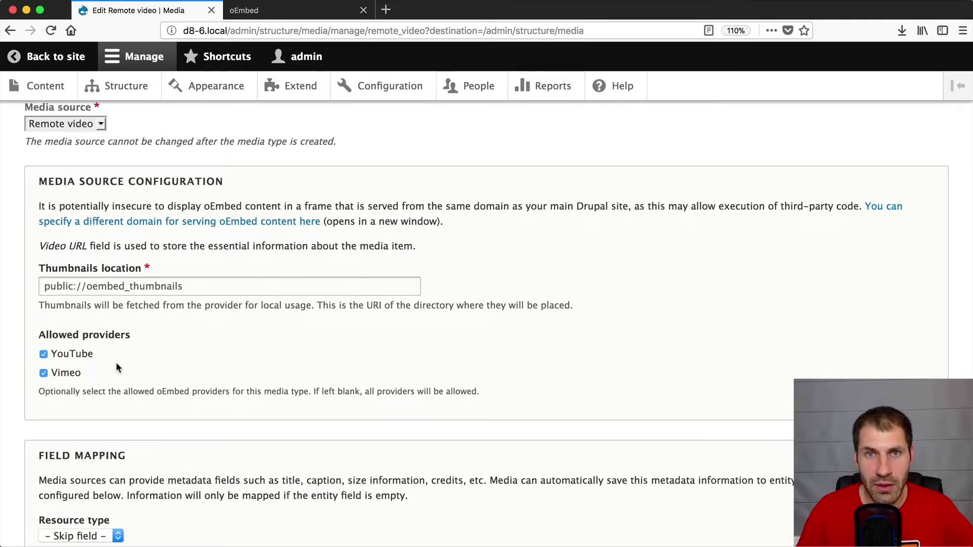
scroll(116, 362, "up", 6)
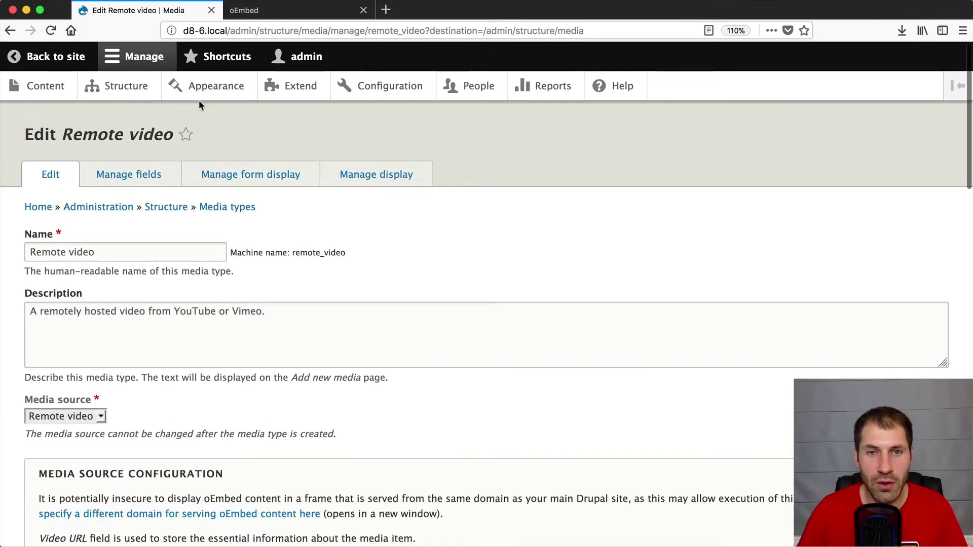
- Keep Remote video's Video URL displayed as oEmbed content with its settings unchanged, then go to Content
left_click(360, 177)
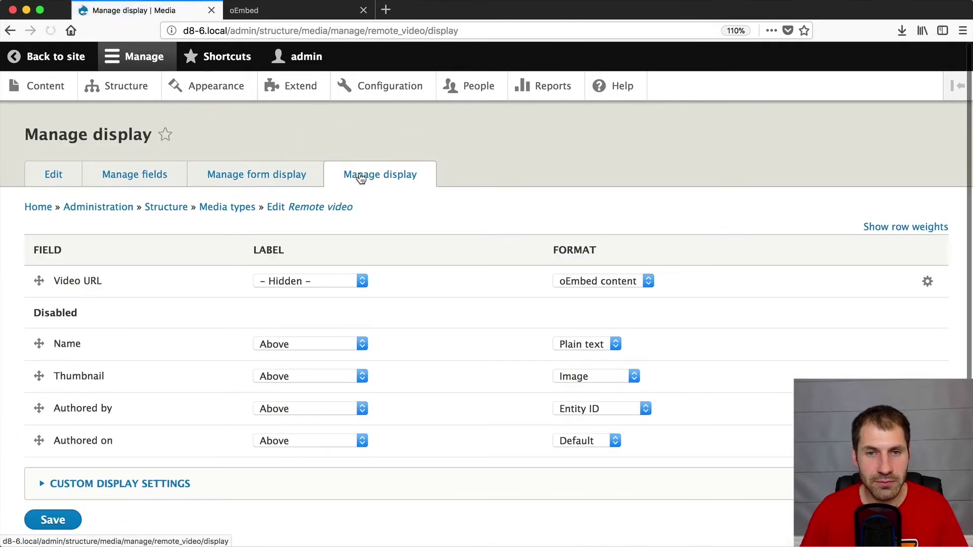
left_click(603, 281)
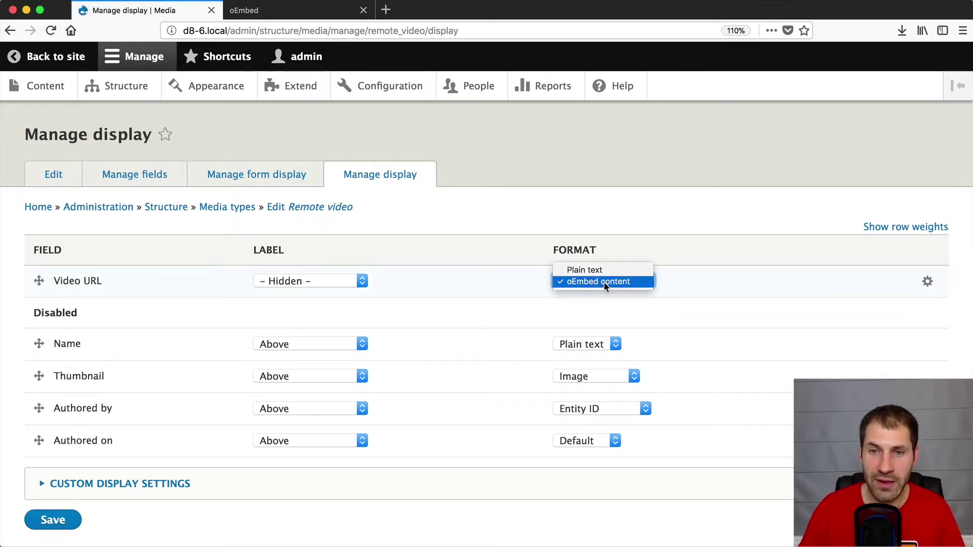
left_click(603, 281)
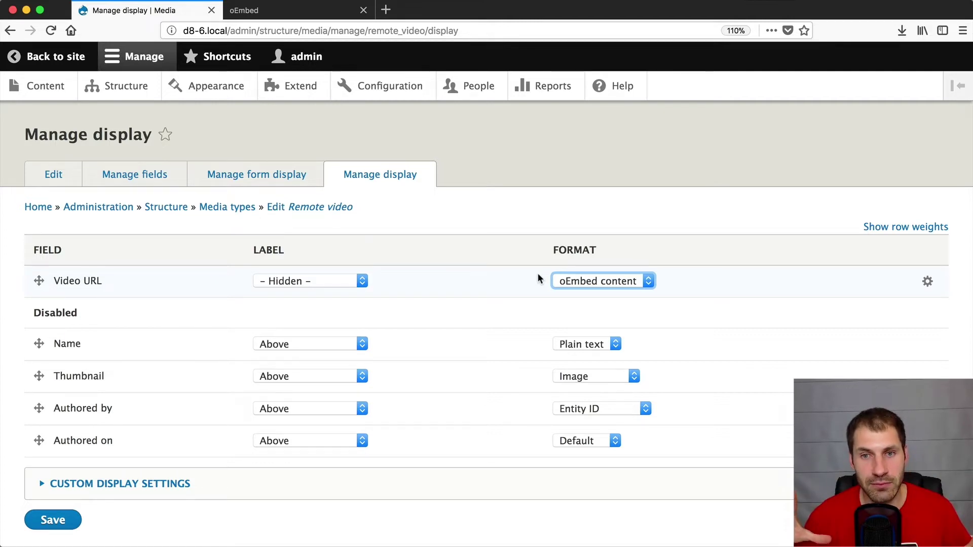
left_click(927, 281)
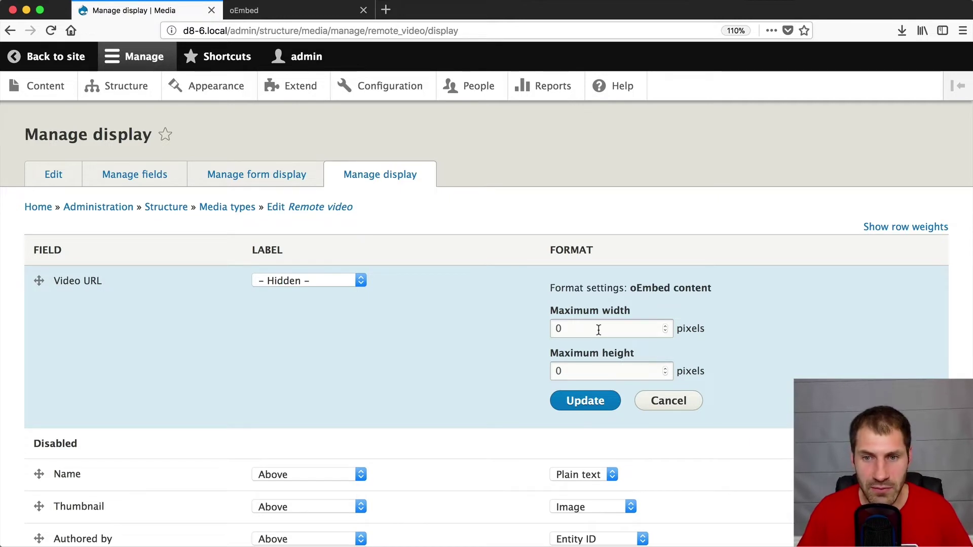
left_click(668, 400)
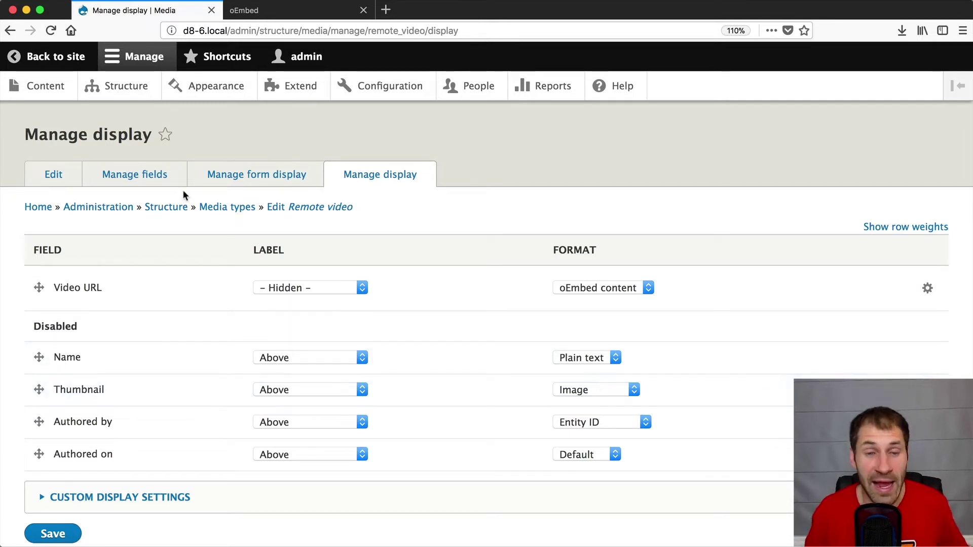
left_click(51, 90)
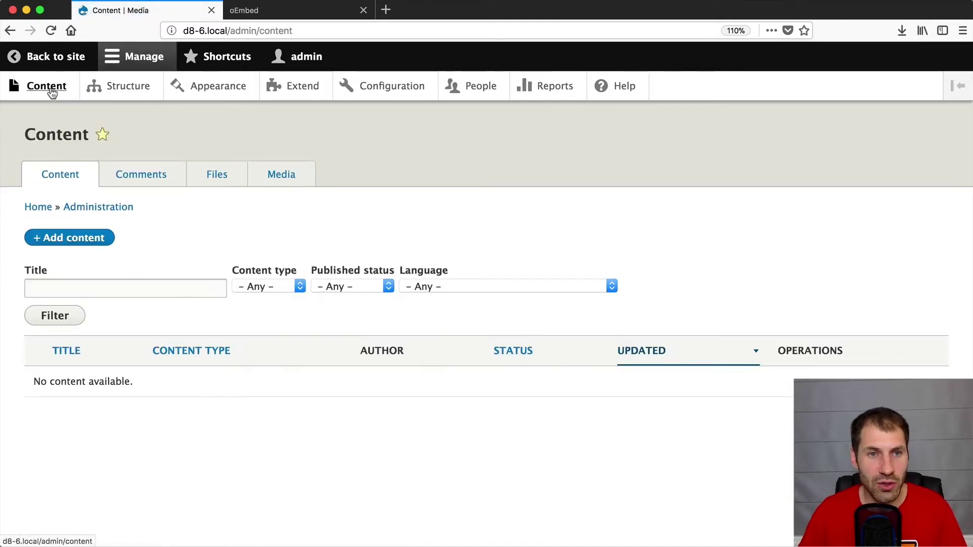
- Add a Remote video media item from the pasted YouTube URL and open its embedded-player page
left_click(291, 183)
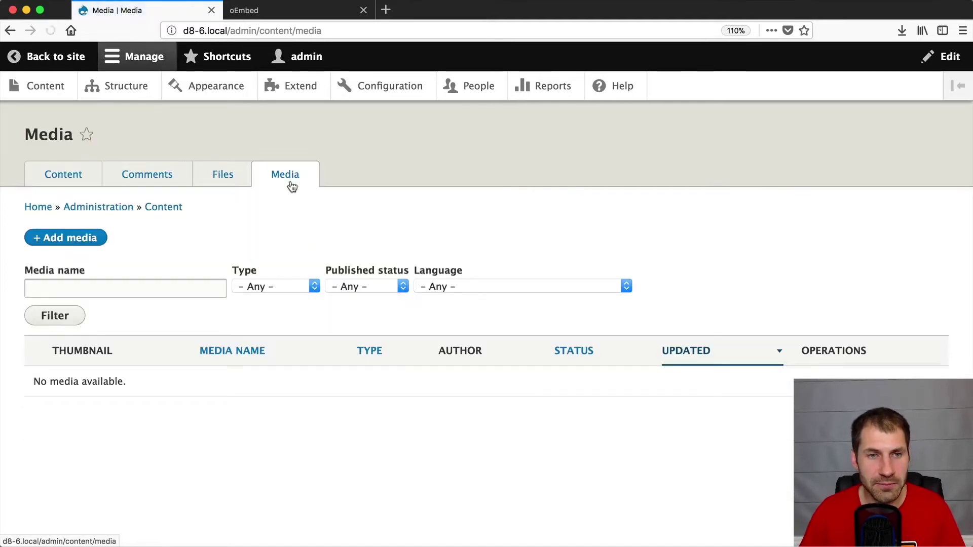
left_click(76, 237)
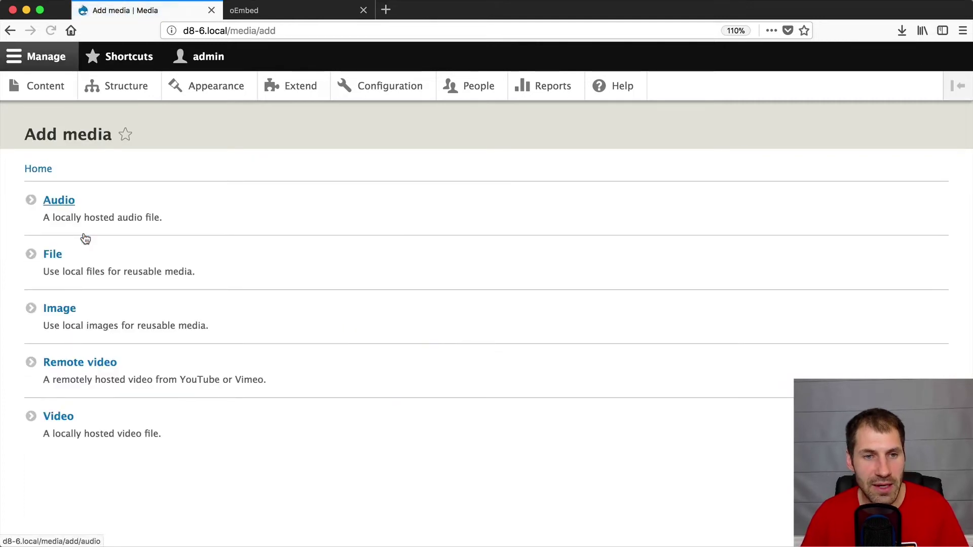
left_click(69, 377)
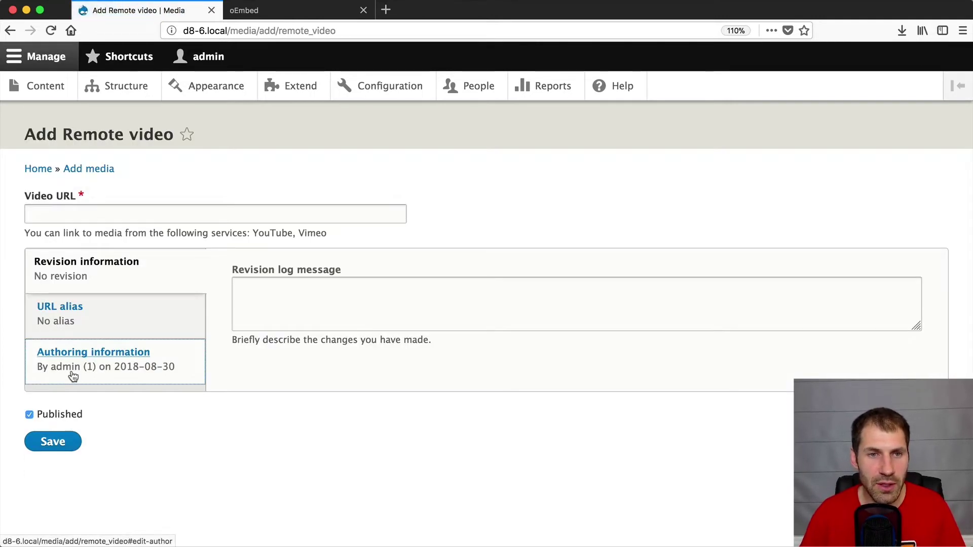
left_click(69, 212)
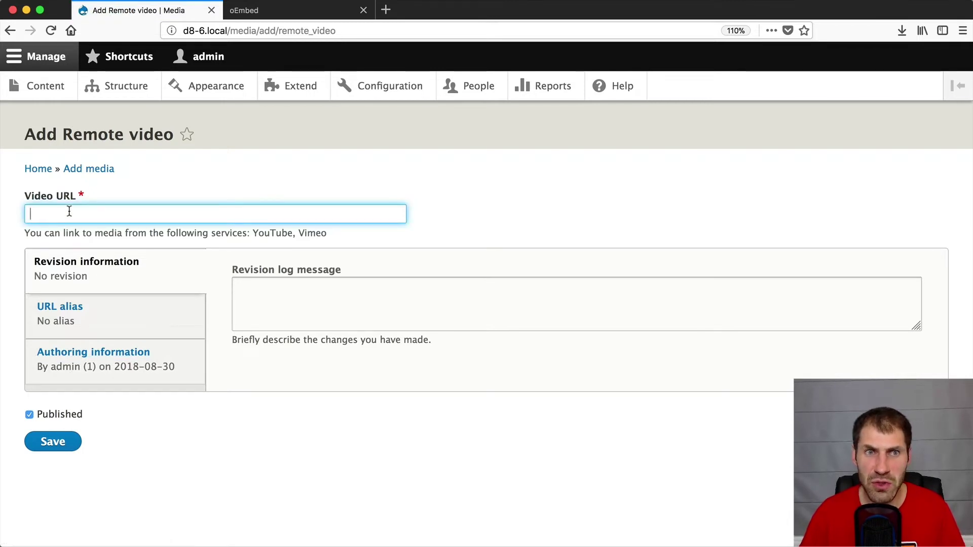
left_click(70, 211)
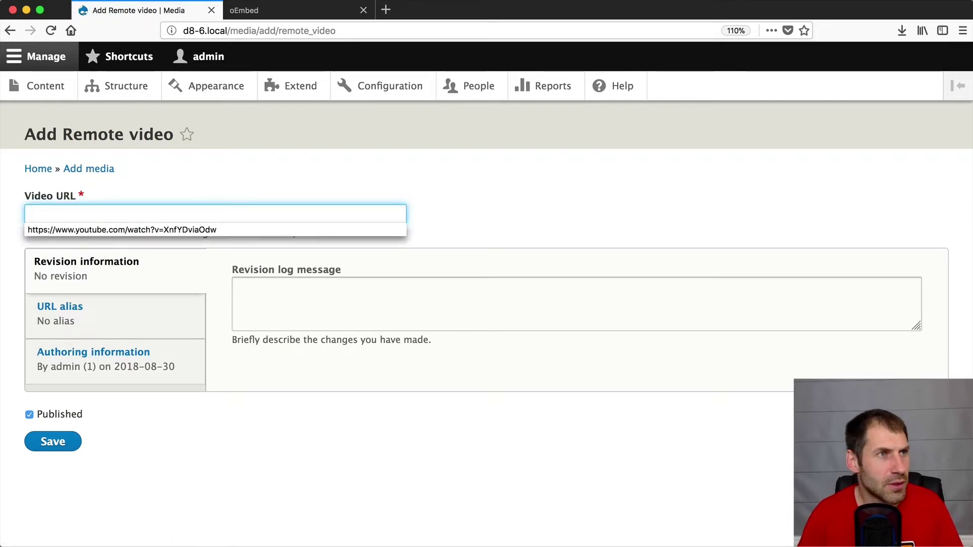
key("super+Tab")
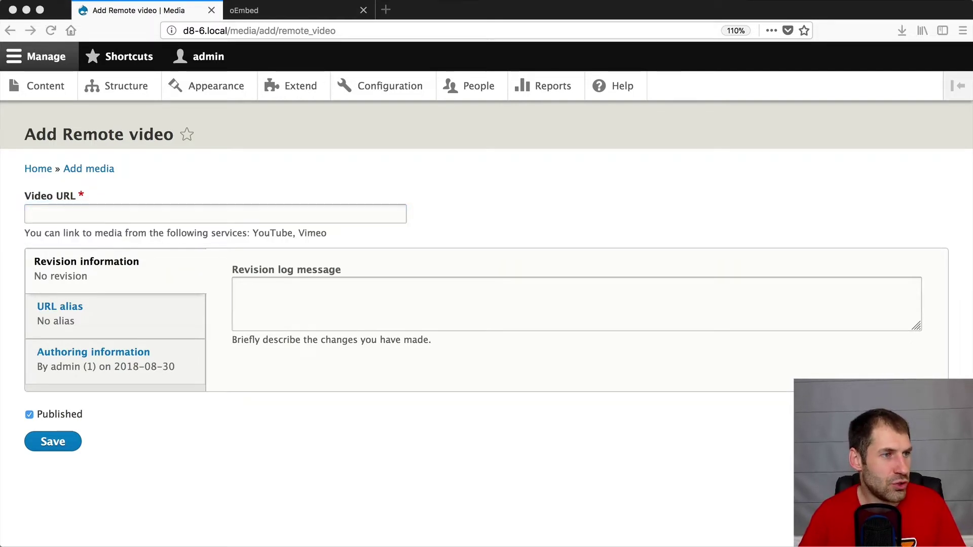
key("super+Tab")
type("https://www.youtube.com/watch?v=XnfYDviaOdw")
left_click(61, 439)
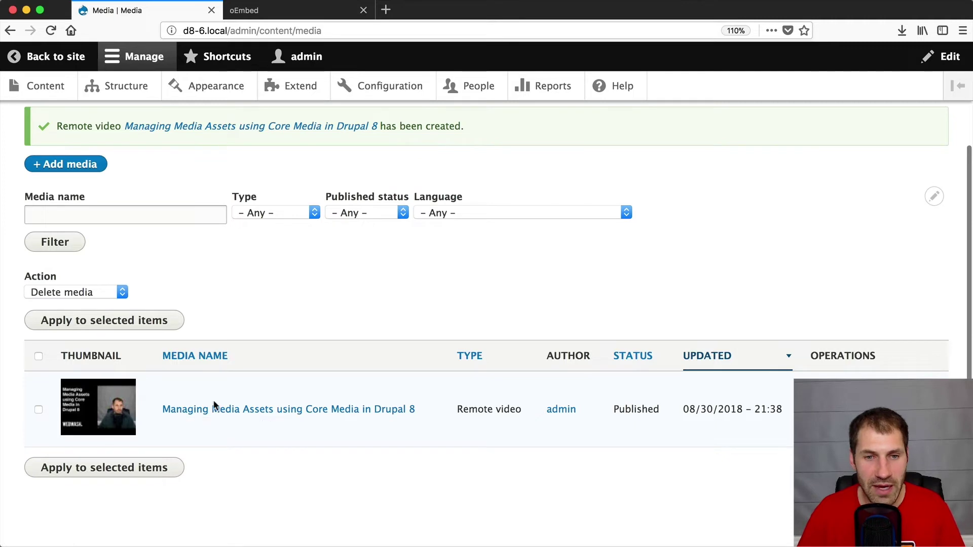
left_click(197, 412)
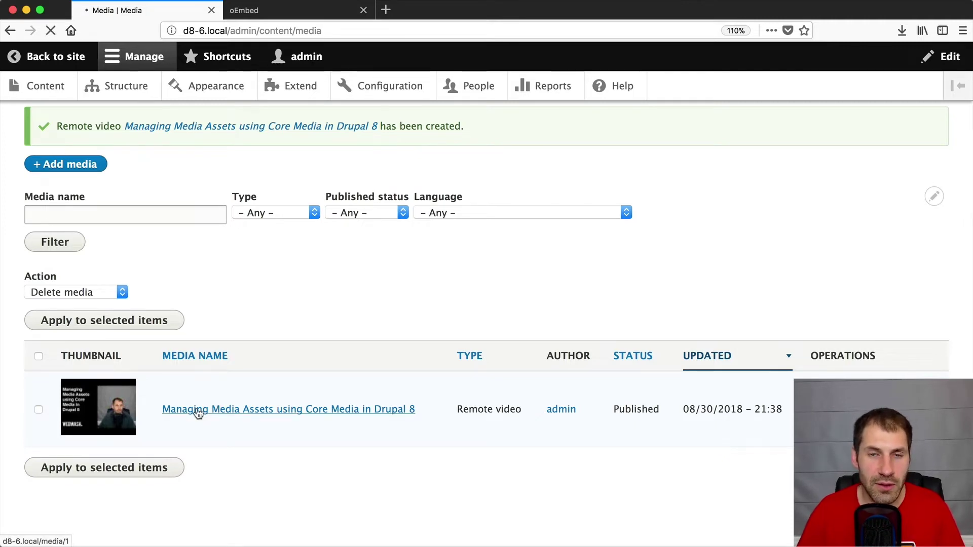
scroll(196, 413, "down", 3)
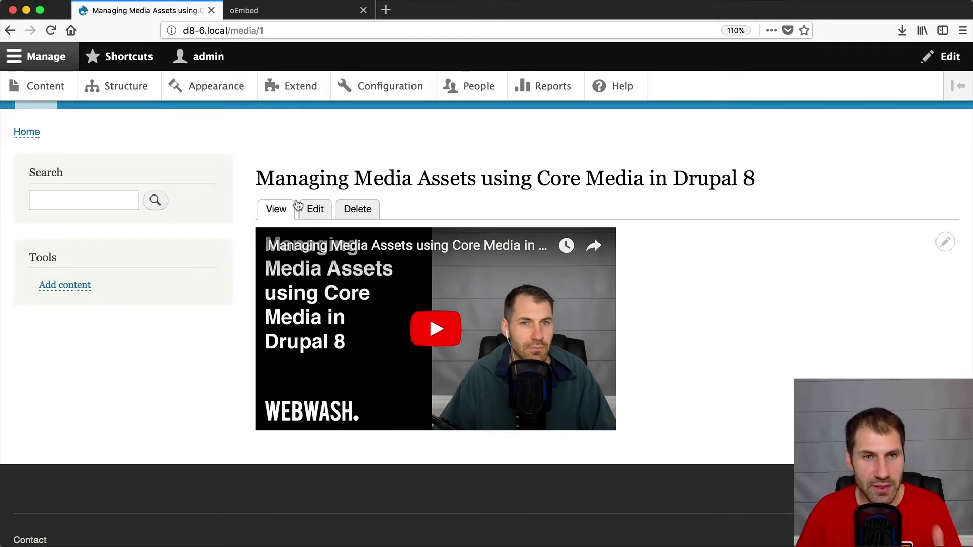
- Add a Media field labelled 'Feature video' to the Article content type
left_click(143, 89)
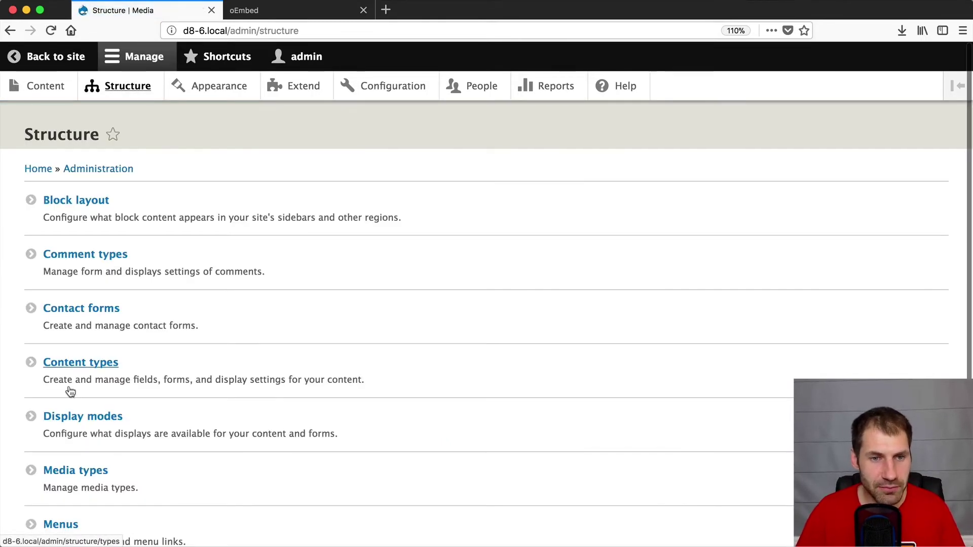
left_click(70, 363)
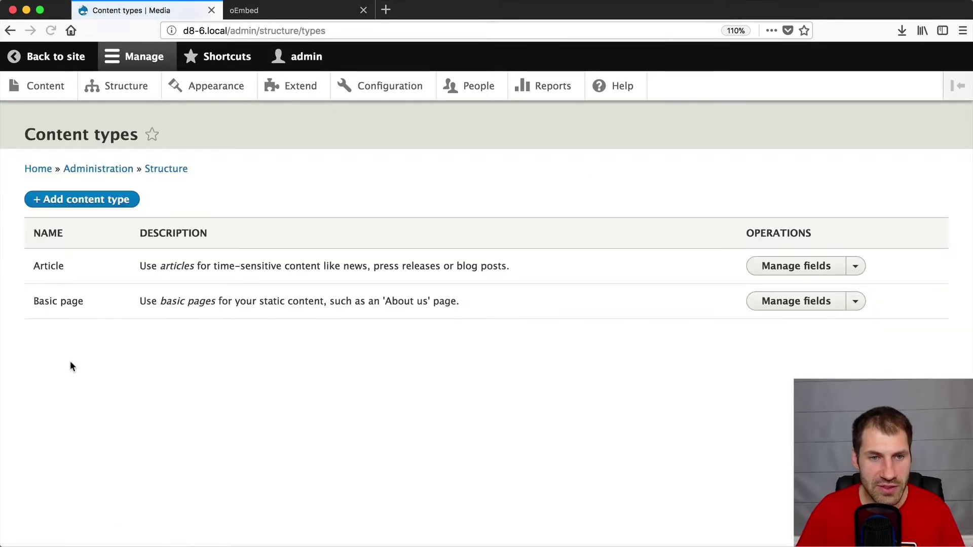
left_click(793, 266)
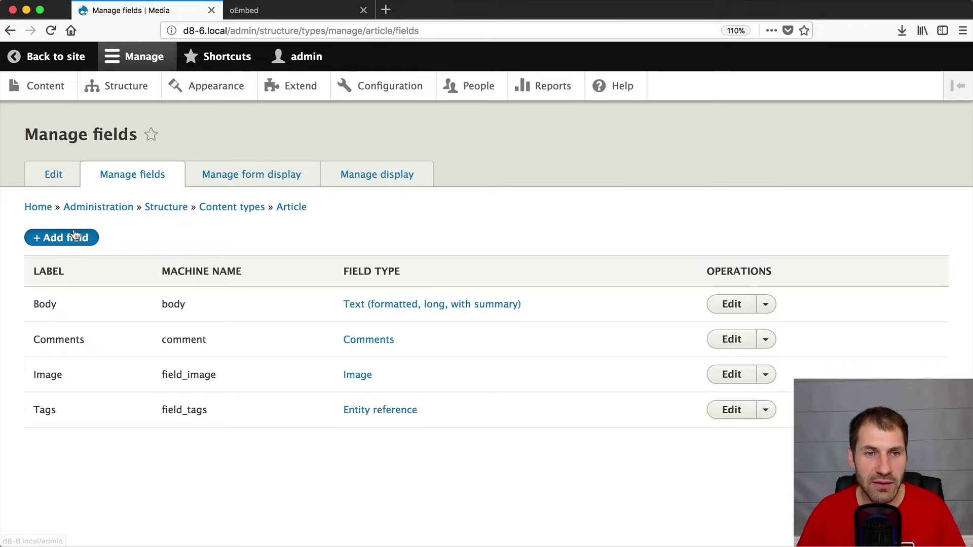
left_click(71, 238)
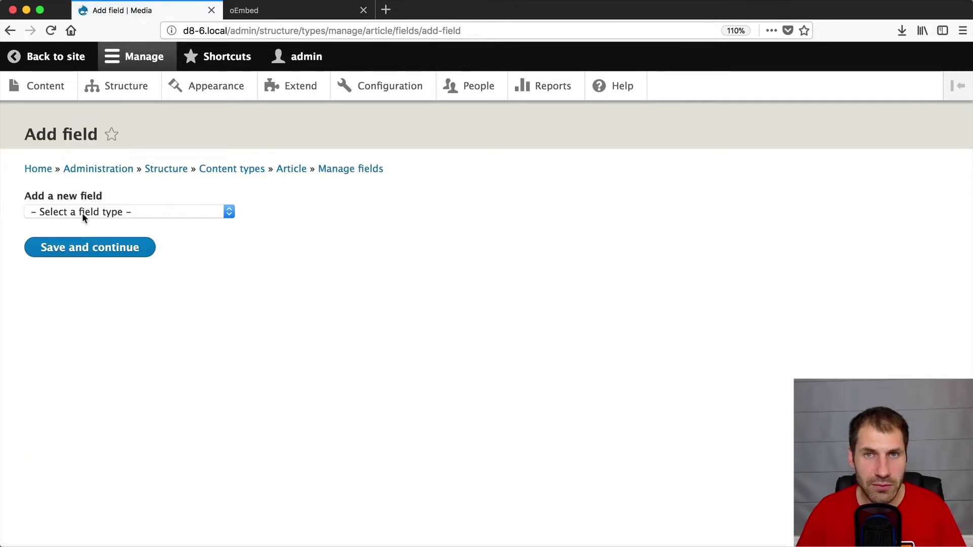
left_click(82, 213)
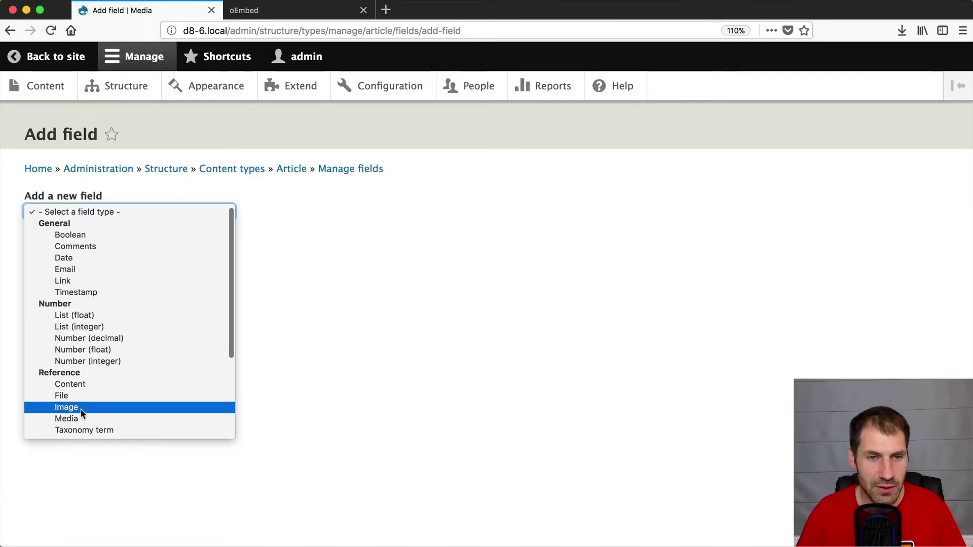
left_click(66, 418)
left_click(61, 308)
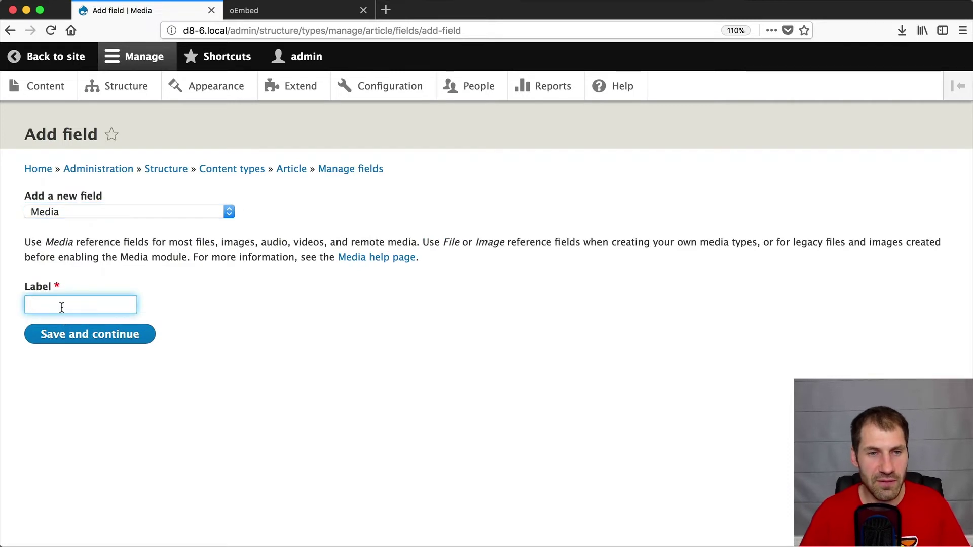
type("Fea")
left_click(56, 322)
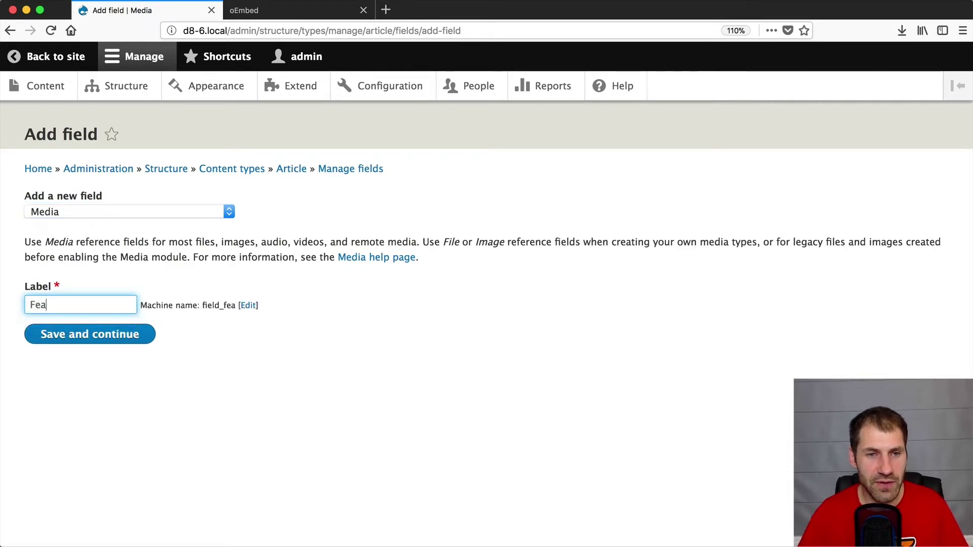
left_click(57, 331)
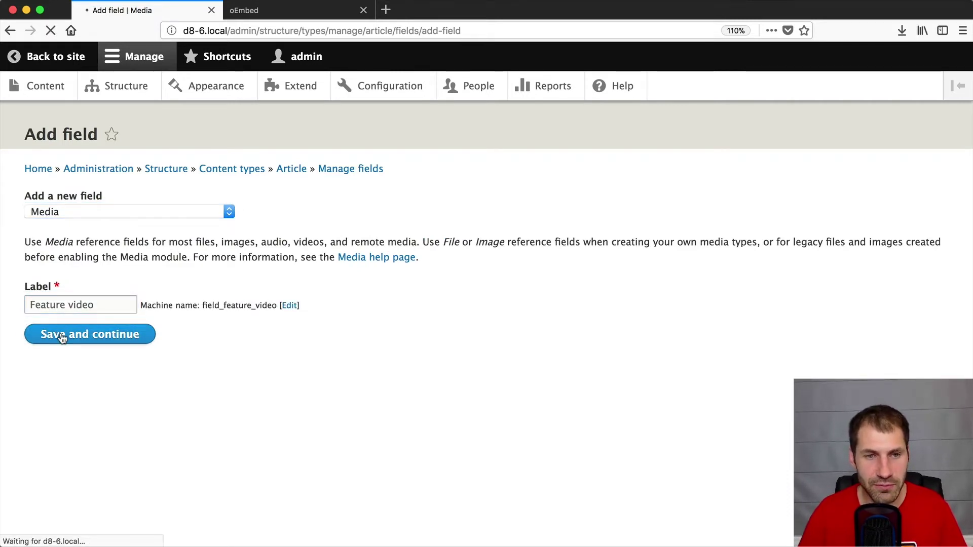
- Limit the Feature video field to Remote video media and save its settings
left_click(101, 377)
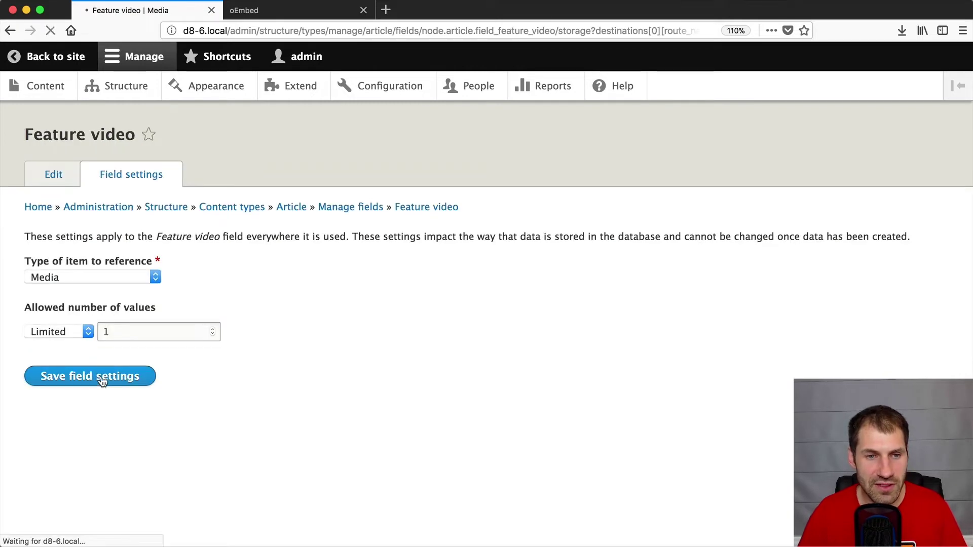
scroll(79, 332, "down", 10)
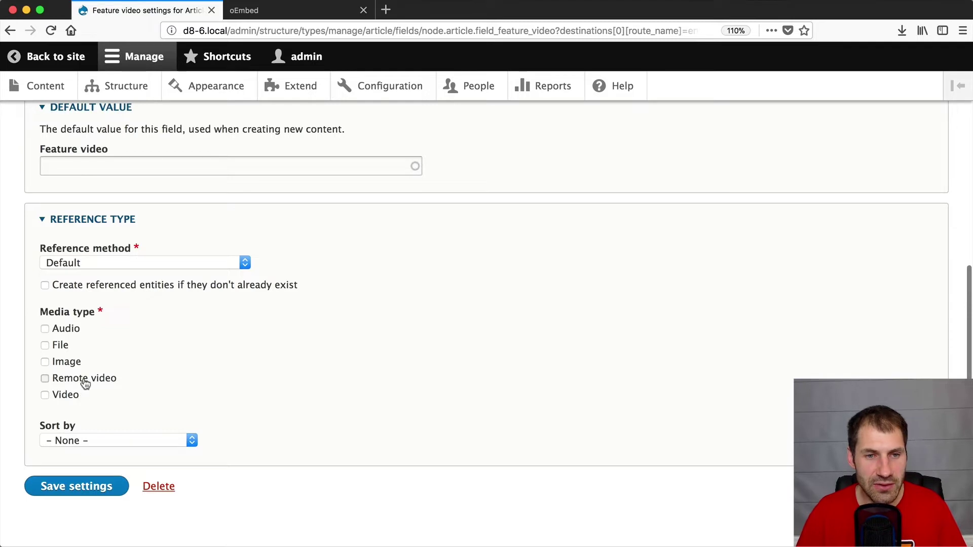
left_click(85, 385)
left_click(77, 487)
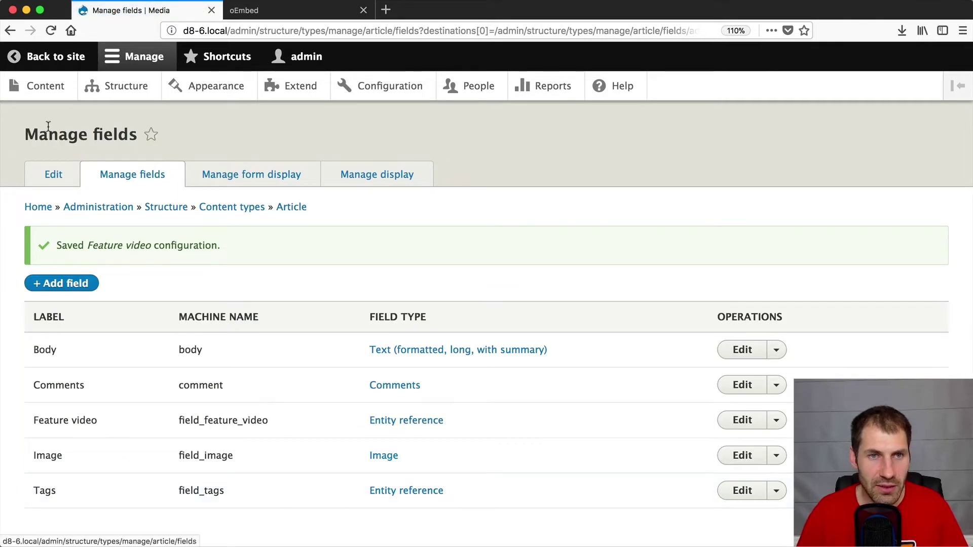
left_click(48, 88)
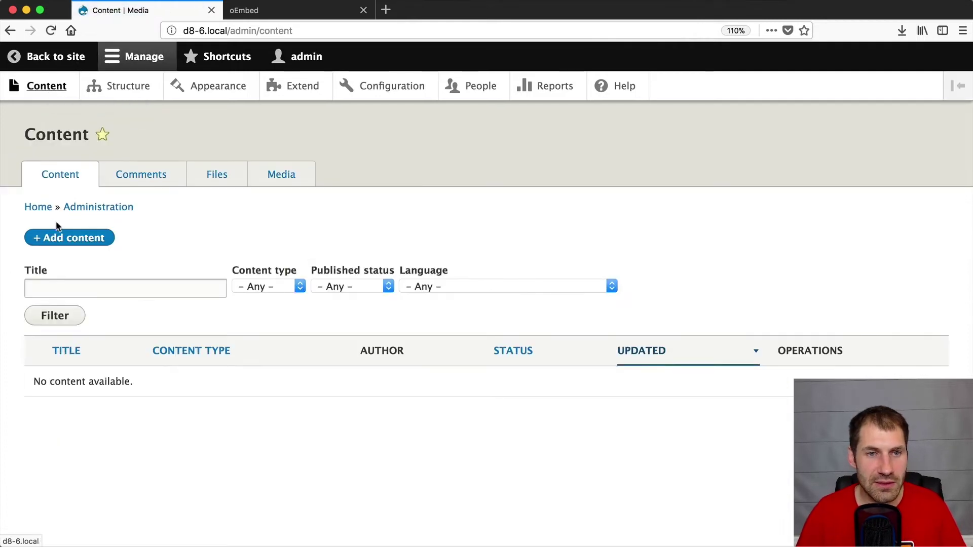
- Start a new Article titled 'Test article'
left_click(59, 236)
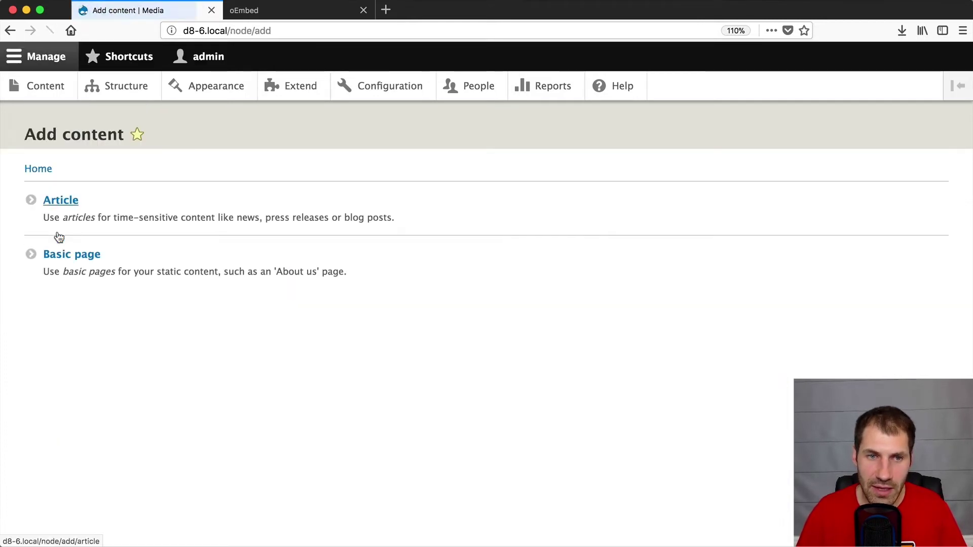
left_click(67, 208)
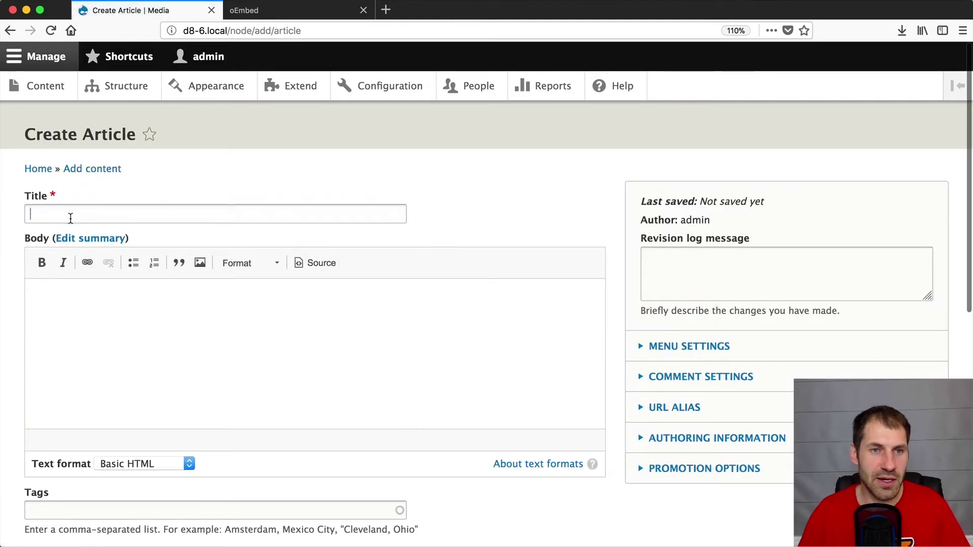
left_click(69, 217)
type("Test artic")
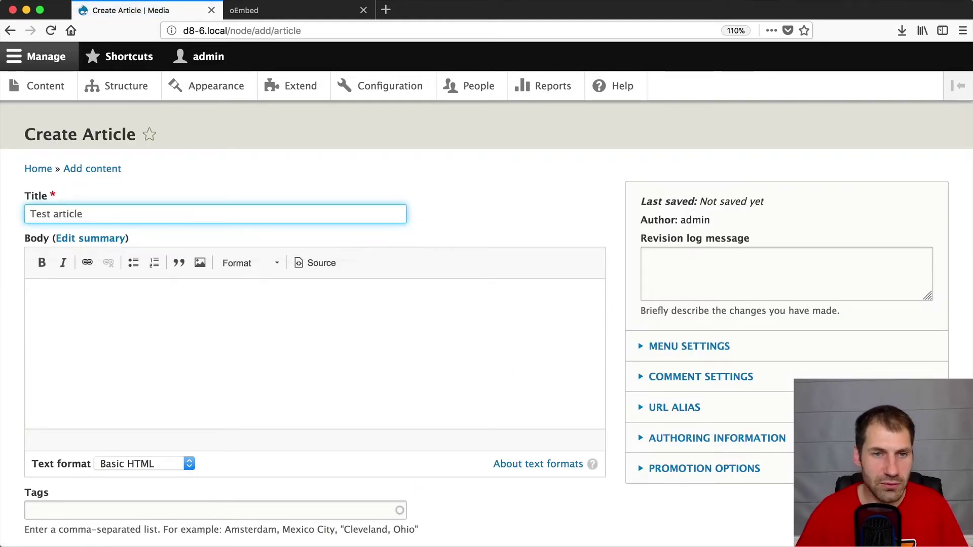
type("le")
- Set the Feature video to the existing 'Managing Media Assets using Core Media in Drupal 8' item
scroll(497, 196, "down", 8)
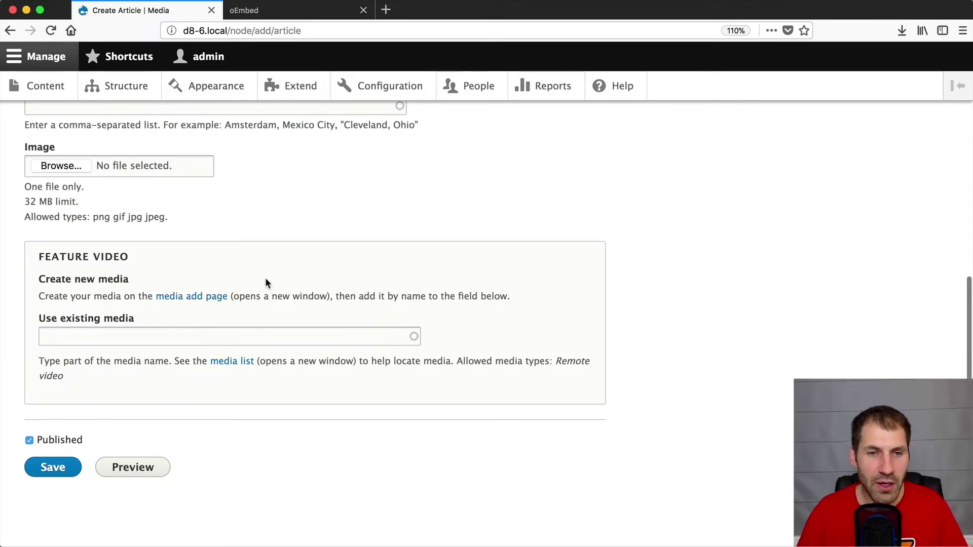
left_click(149, 336)
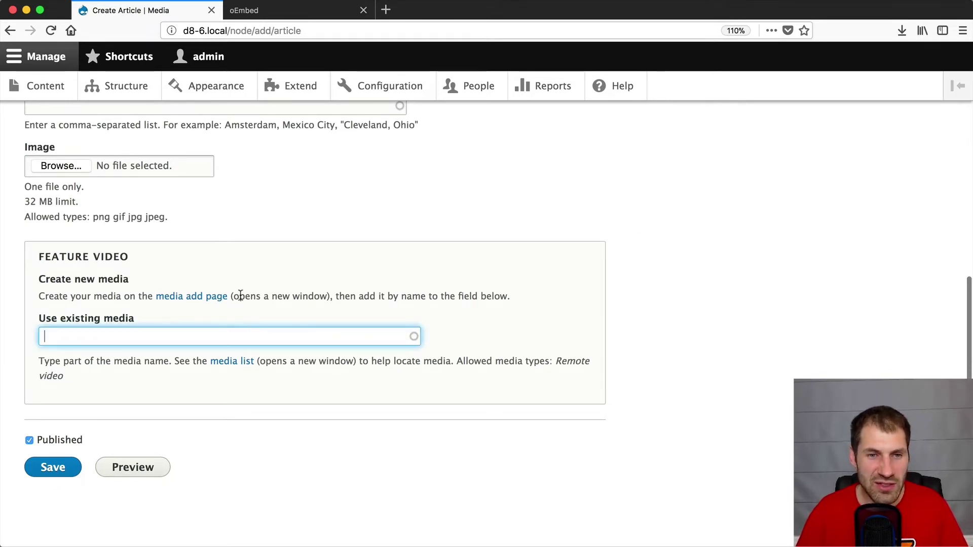
left_click(213, 299)
left_click(330, 10)
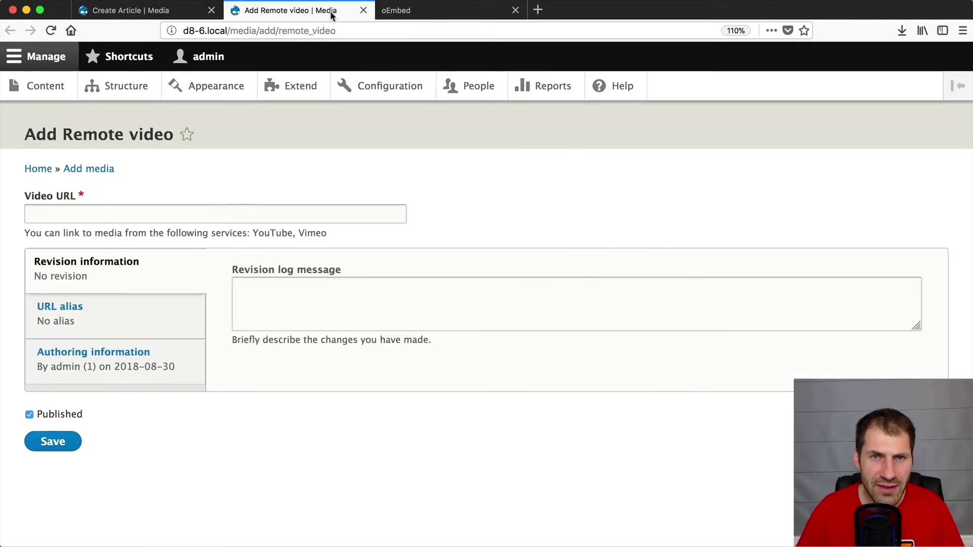
left_click(363, 10)
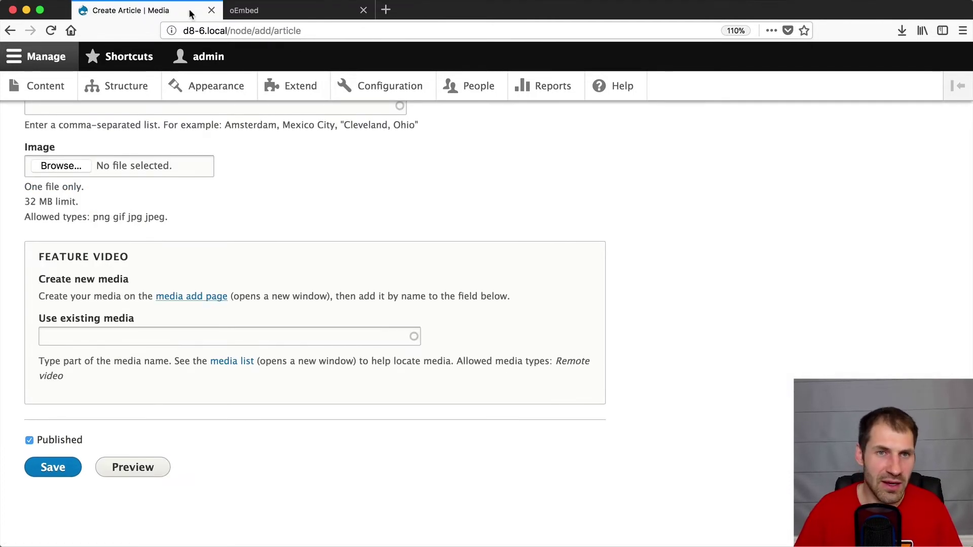
left_click(115, 337)
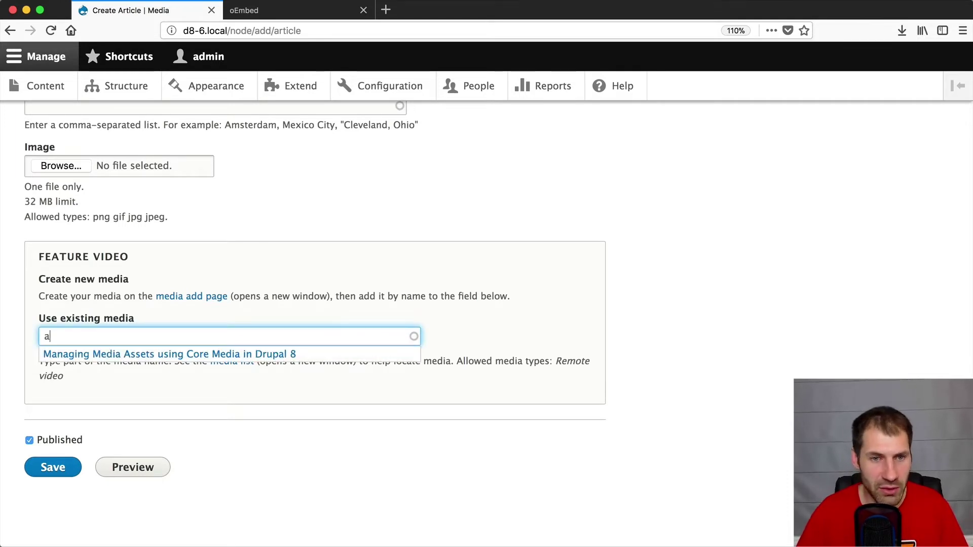
left_click(108, 354)
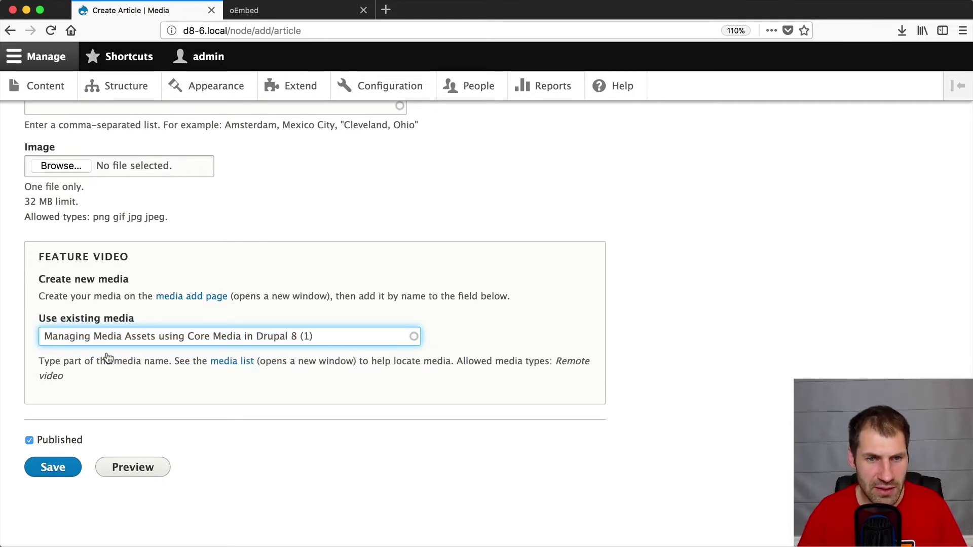
- Save Test article and check its page shows the embedded YouTube Feature video
left_click(54, 476)
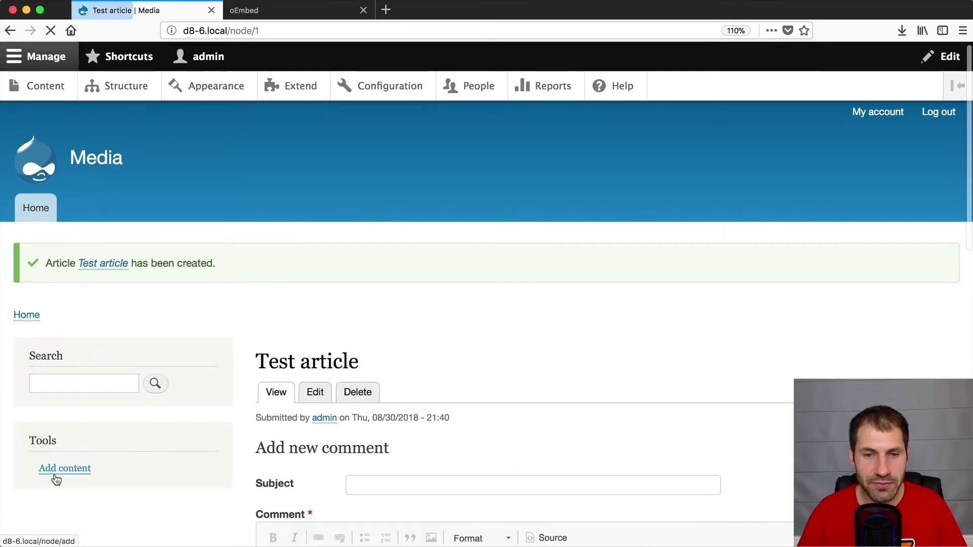
scroll(55, 479, "down", 10)
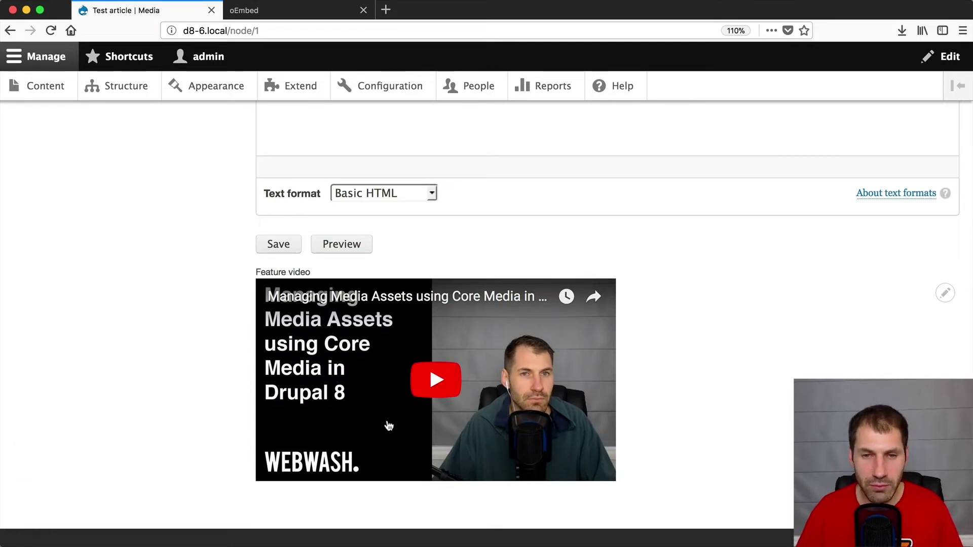
scroll(389, 426, "up", 4)
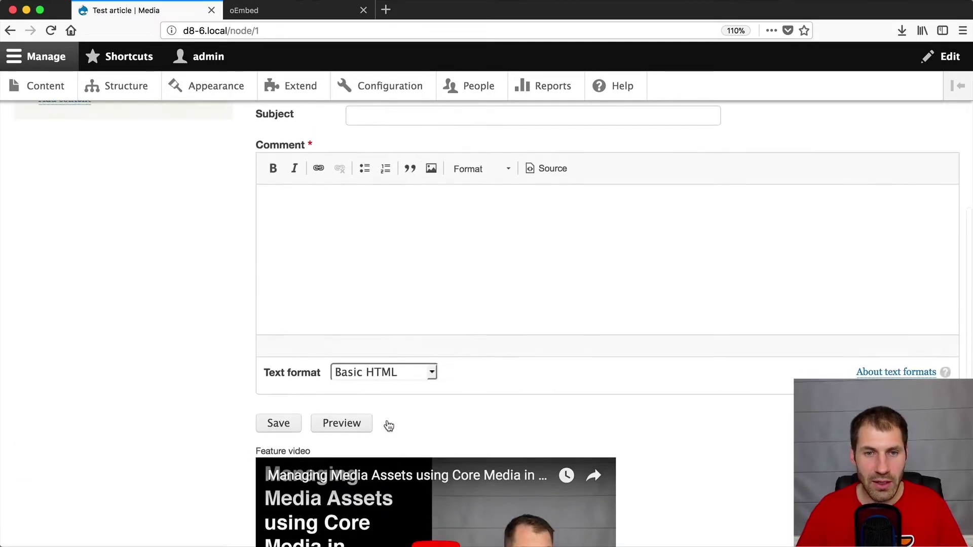
scroll(388, 426, "down", 5)
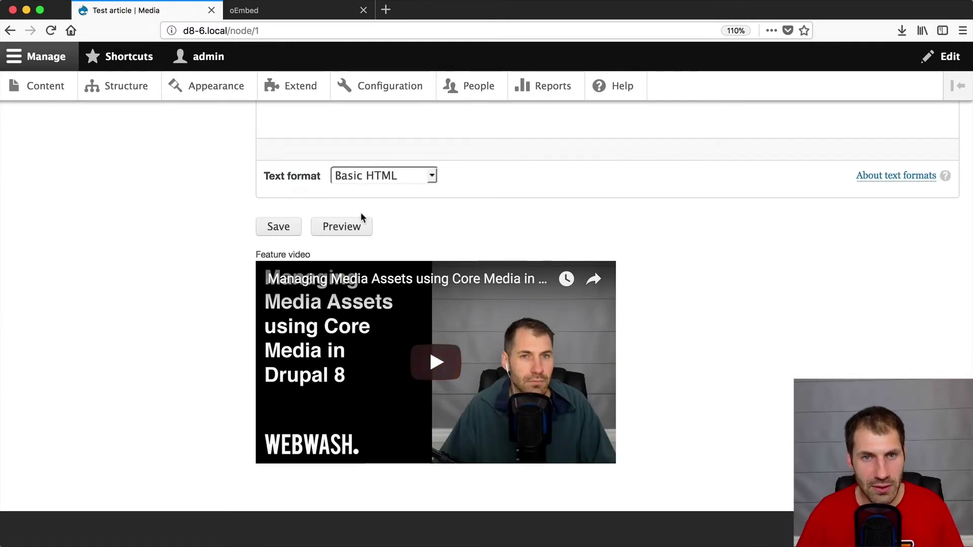
- Install the experimental Media library module from Extend, confirming the experimental-module warning
left_click(305, 97)
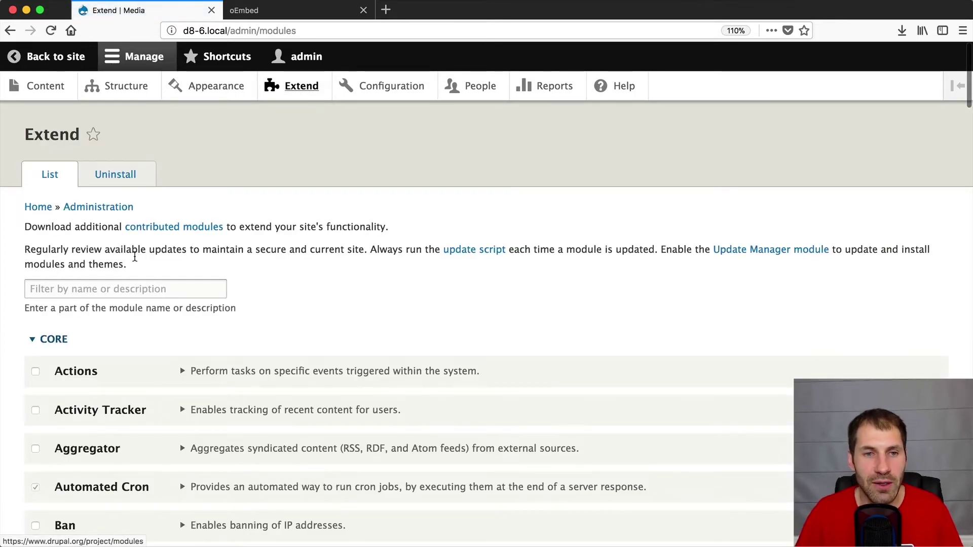
left_click(125, 294)
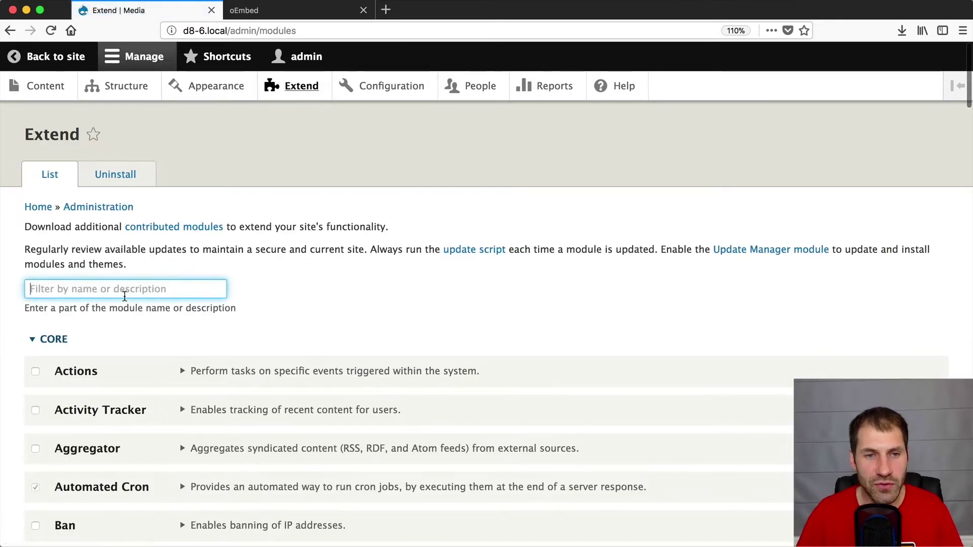
type("media")
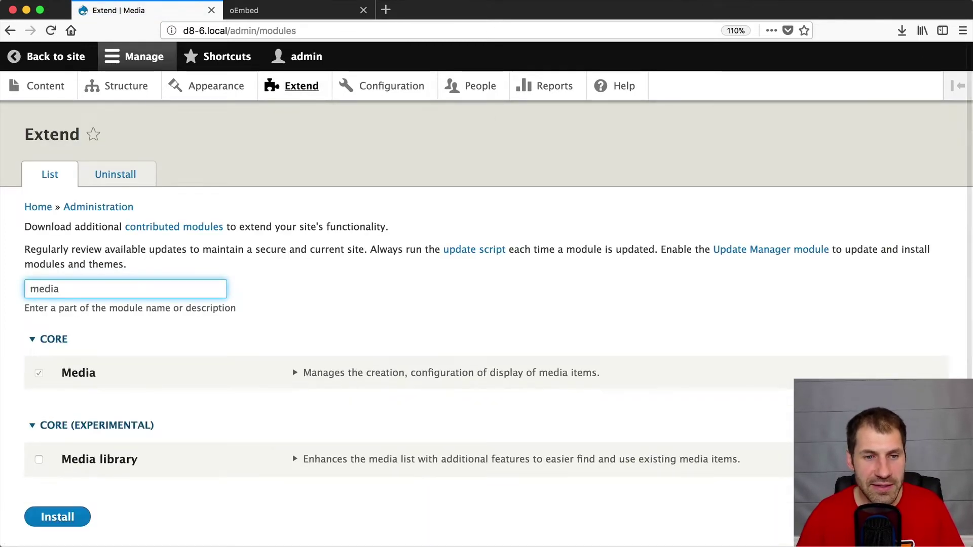
scroll(125, 296, "down", 2)
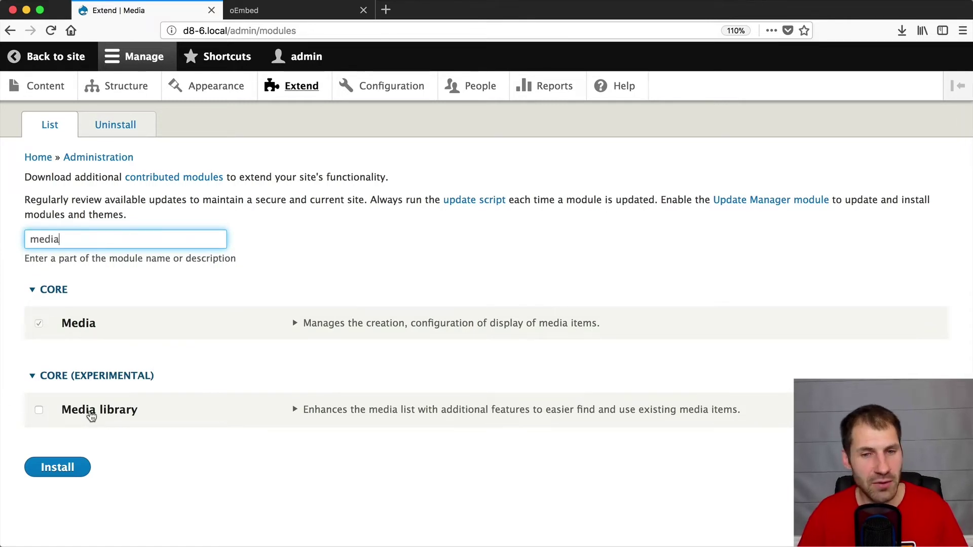
left_click(91, 416)
left_click(61, 473)
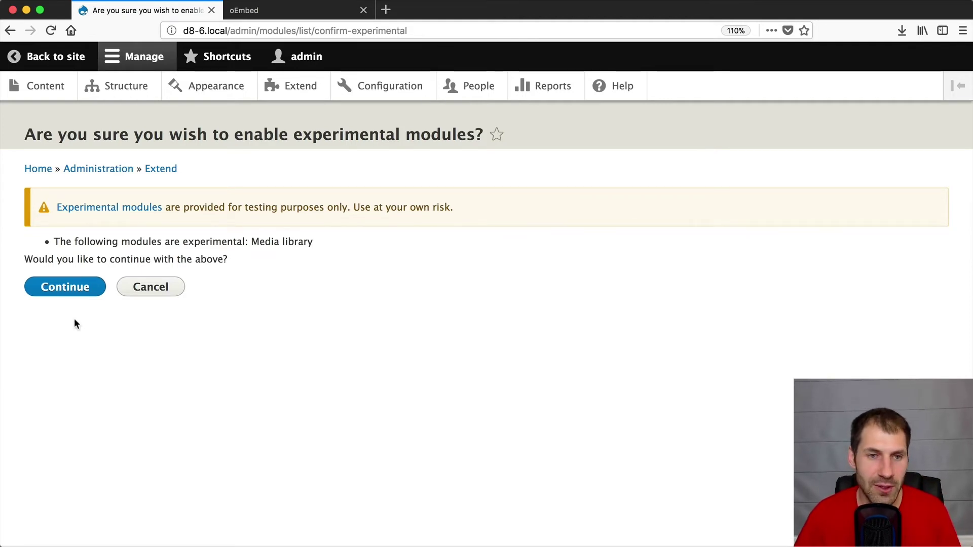
left_click(71, 292)
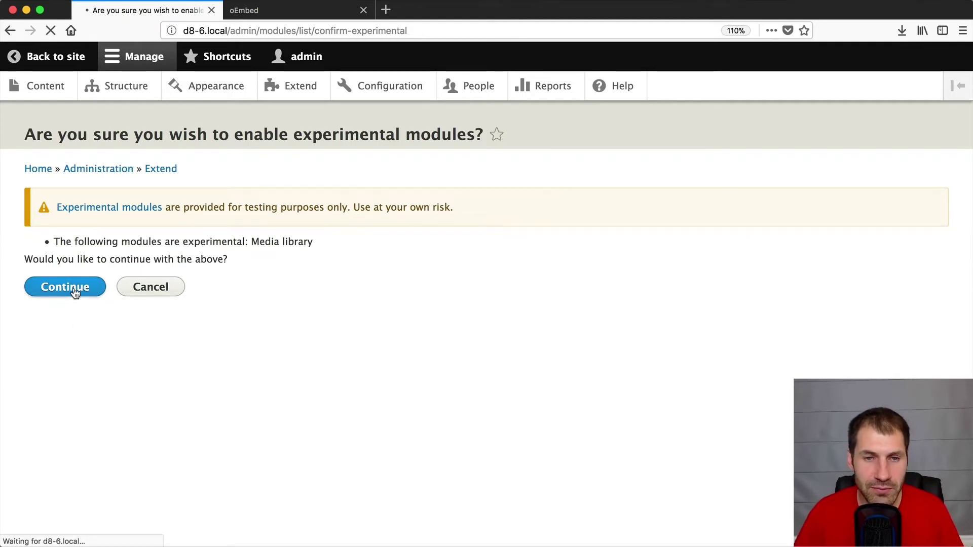
- Open the Media listing, switch between its Table and Grid views, then go to Structure
left_click(51, 89)
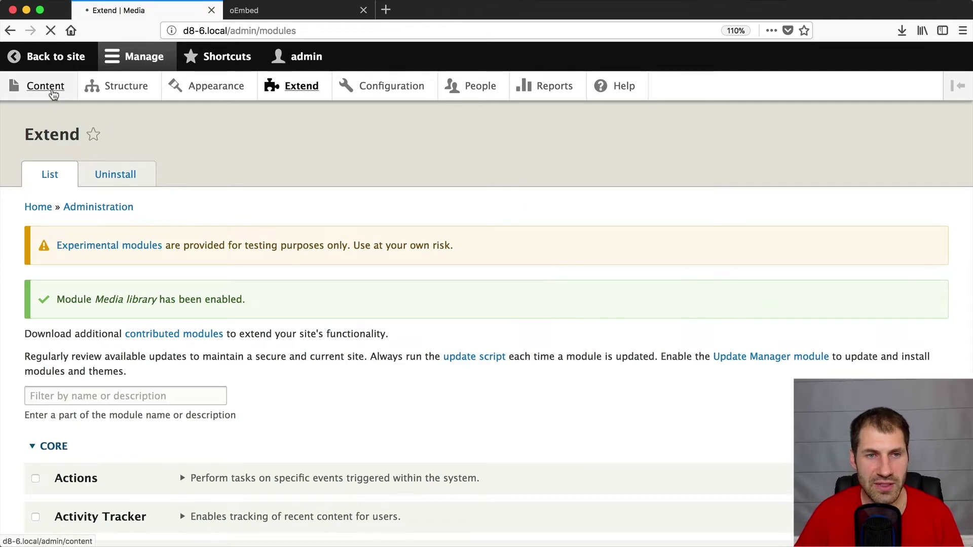
left_click(288, 183)
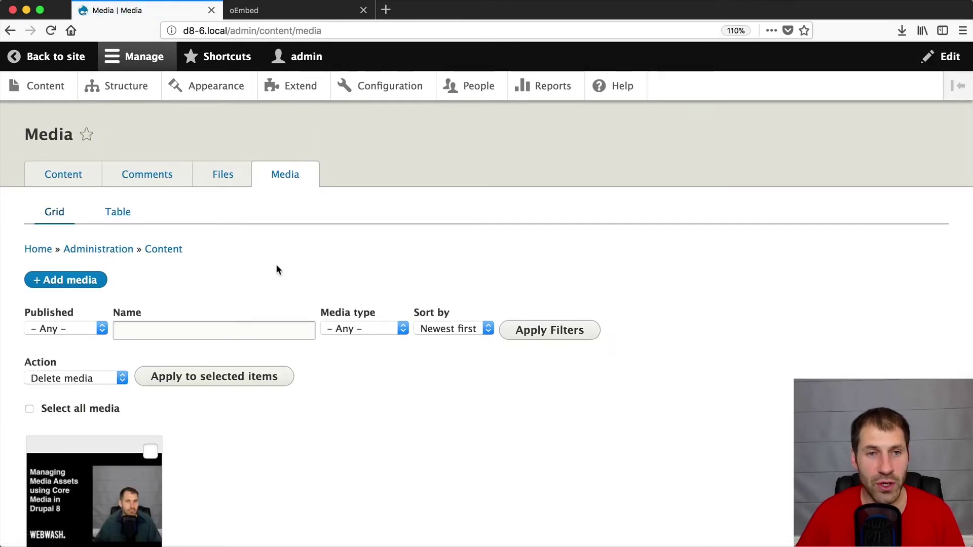
left_click(110, 213)
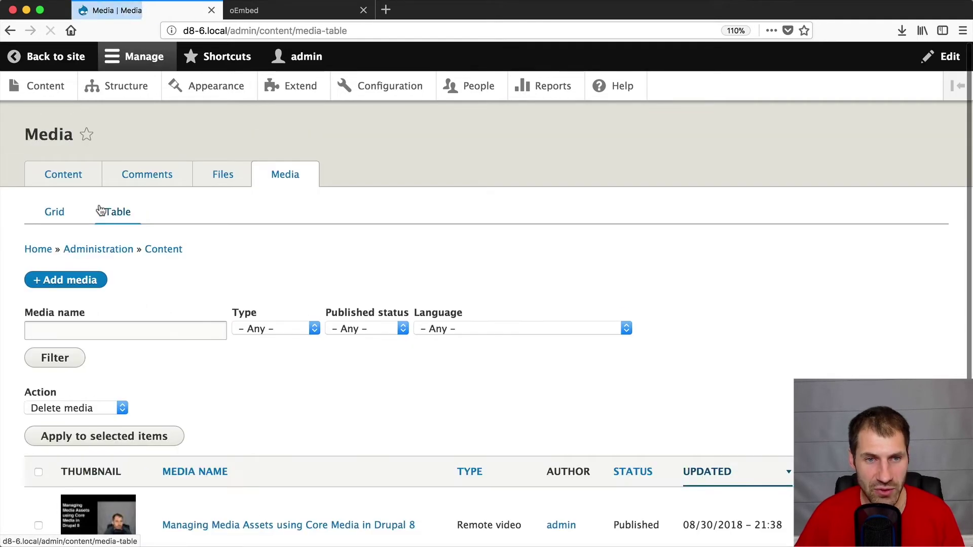
left_click(64, 216)
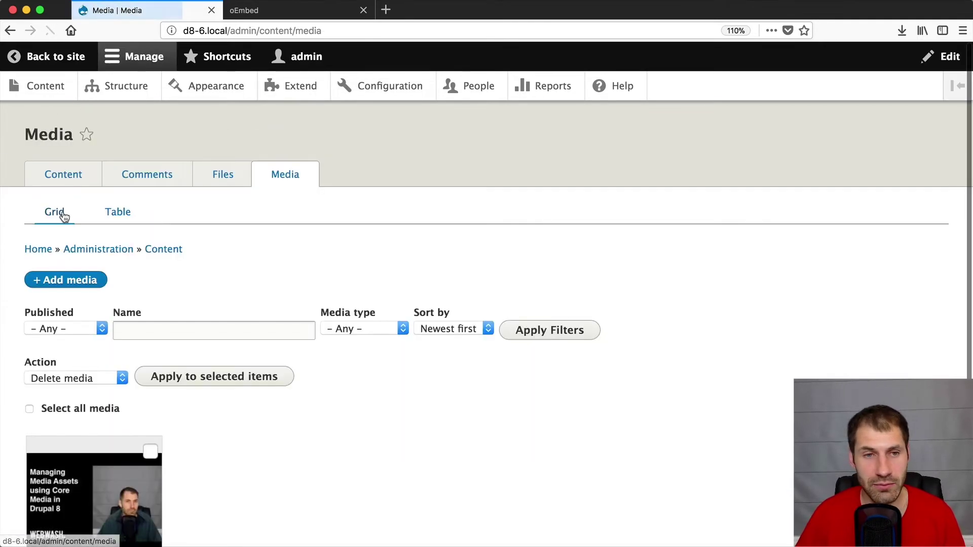
left_click(116, 213)
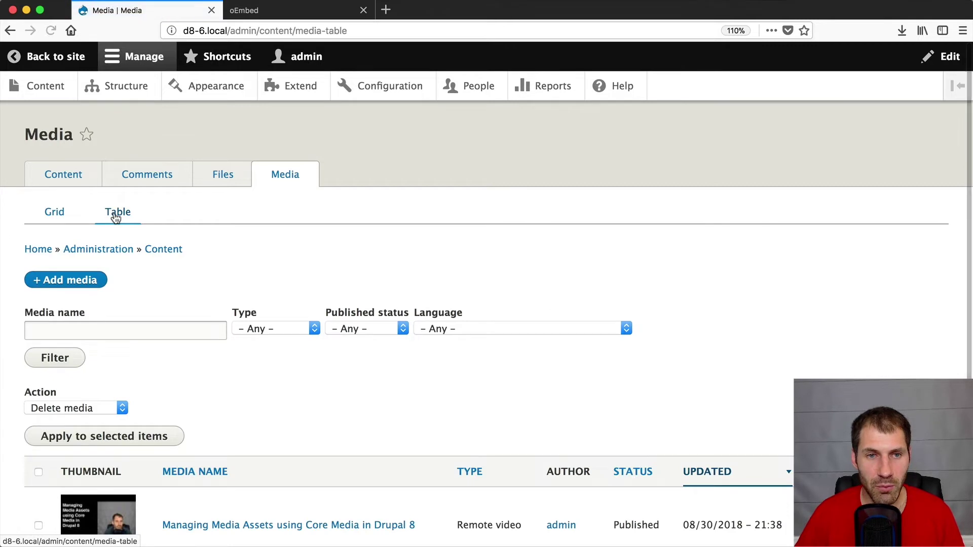
scroll(223, 250, "down", 2)
scroll(223, 250, "up", 2)
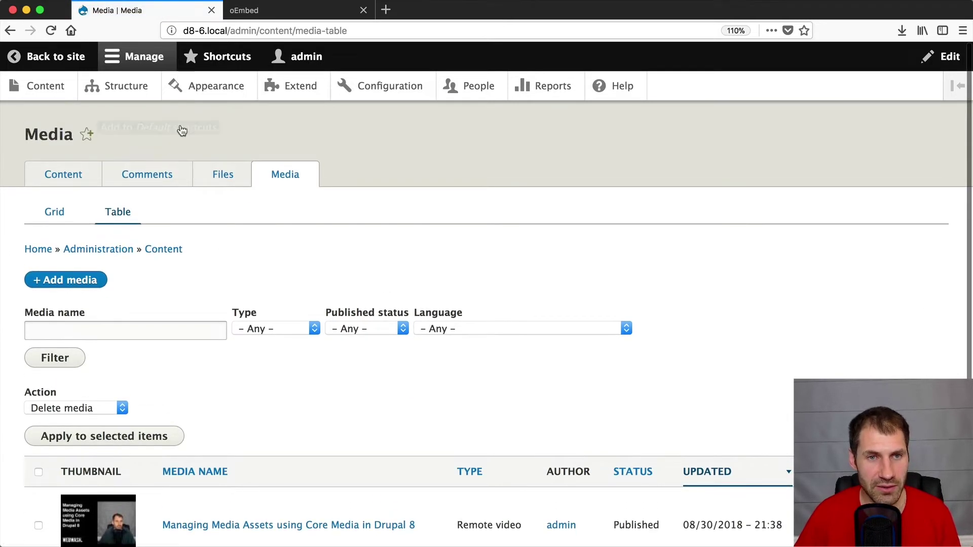
left_click(144, 93)
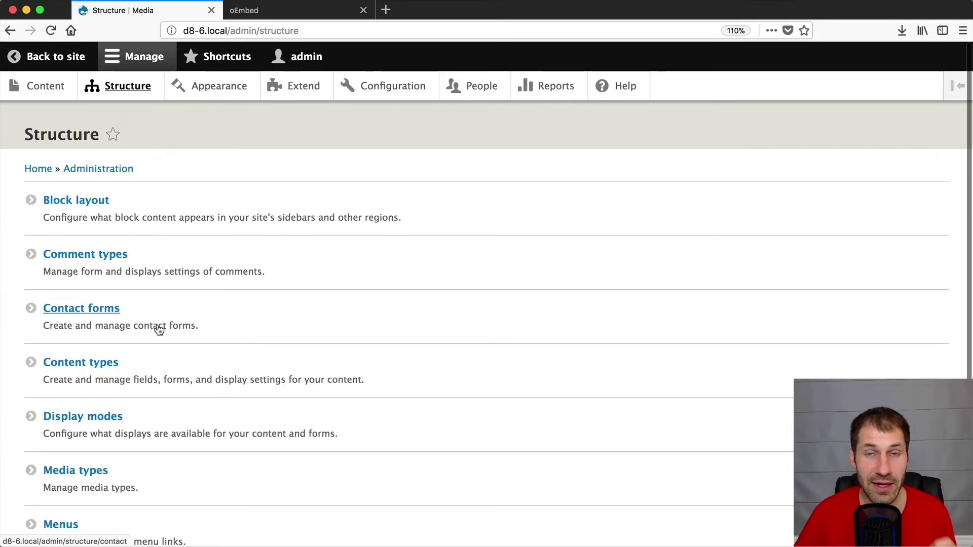
- Set Article's Feature video form widget to Media library and save the form display
left_click(99, 362)
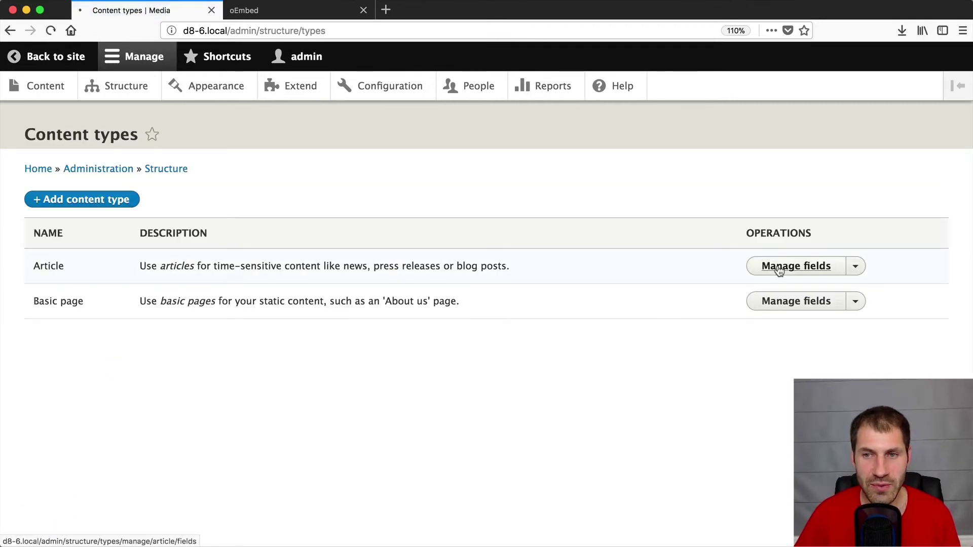
left_click(781, 268)
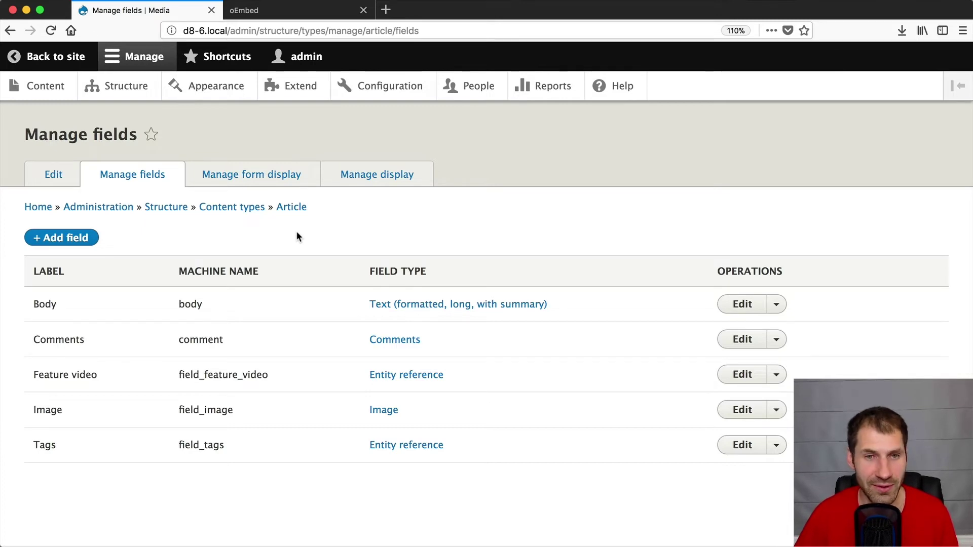
left_click(223, 184)
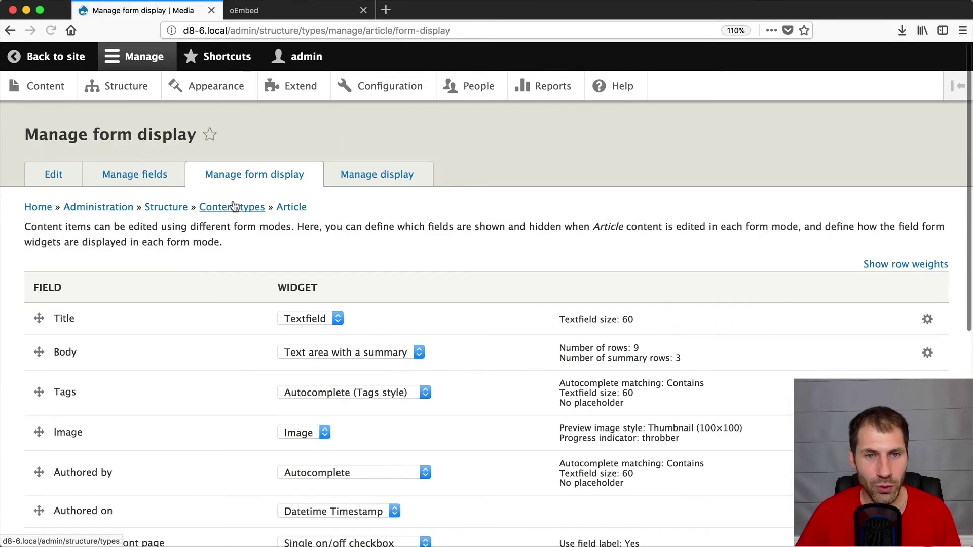
scroll(233, 197, "down", 7)
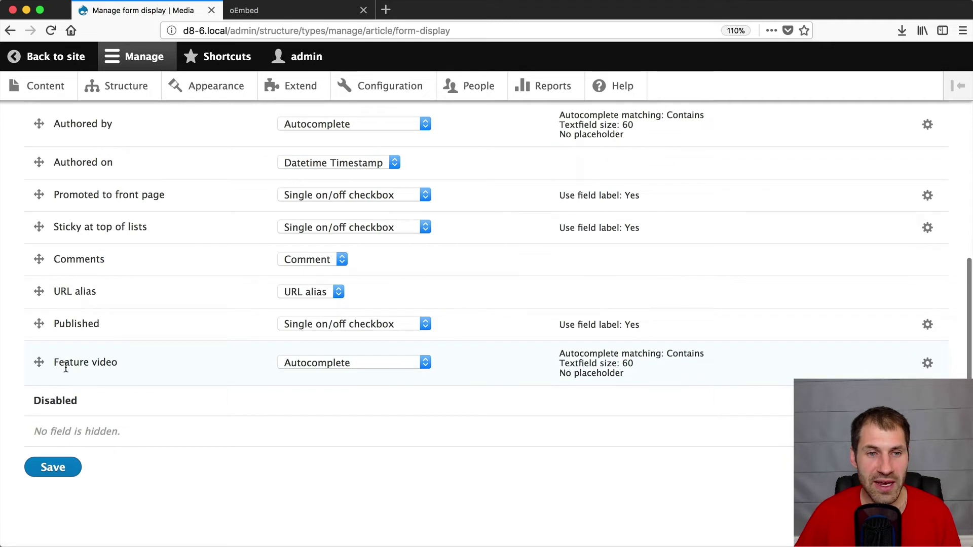
left_click(354, 362)
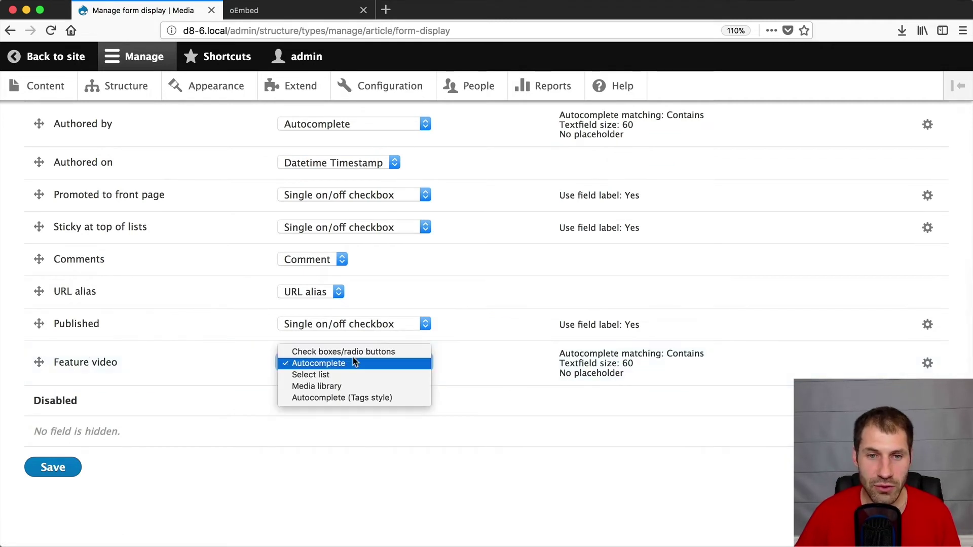
left_click(349, 388)
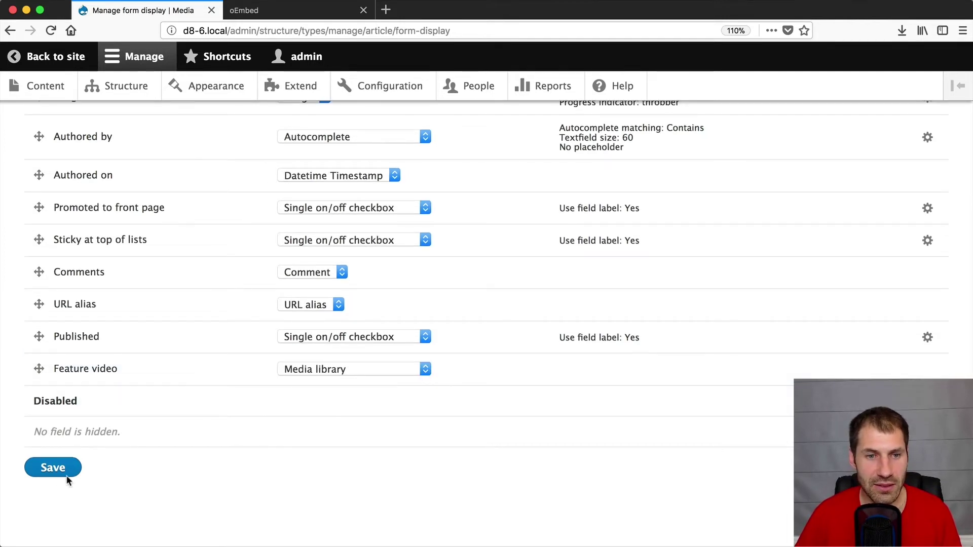
left_click(56, 468)
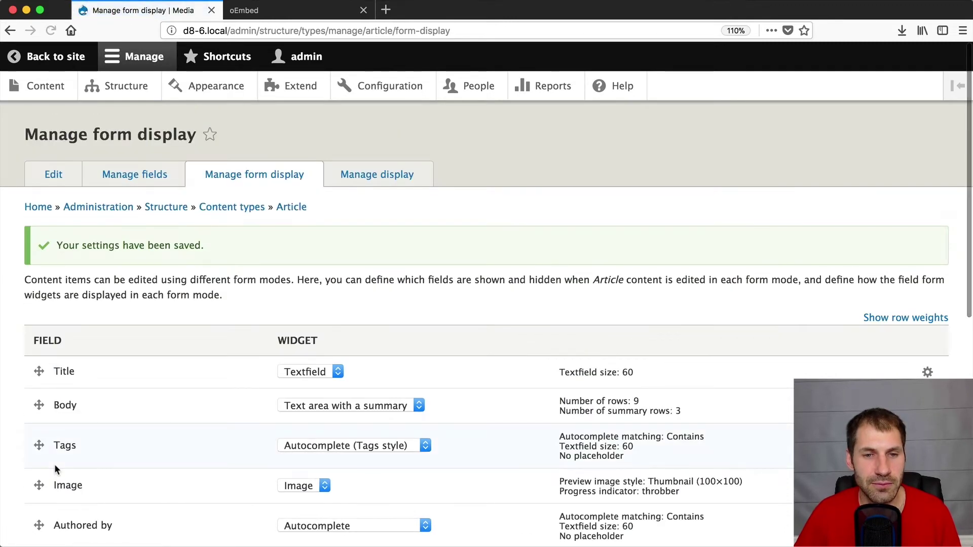
- Remove the existing Feature video from Test article and save it without one
left_click(35, 87)
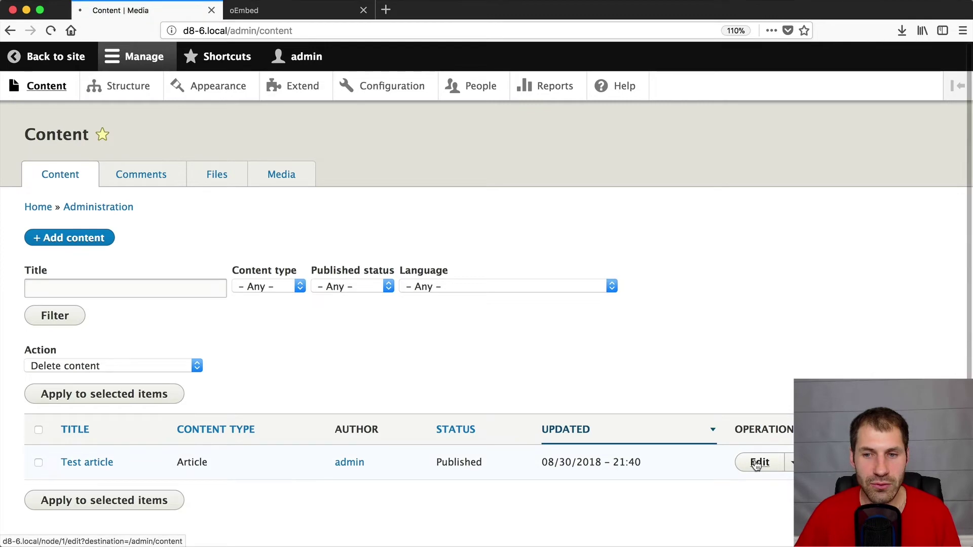
left_click(755, 462)
scroll(314, 347, "down", 15)
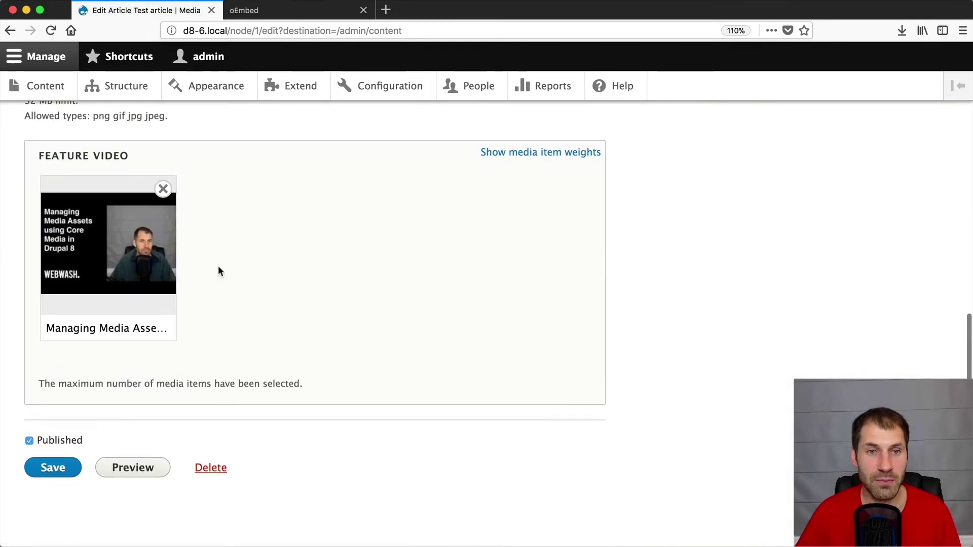
left_click(163, 189)
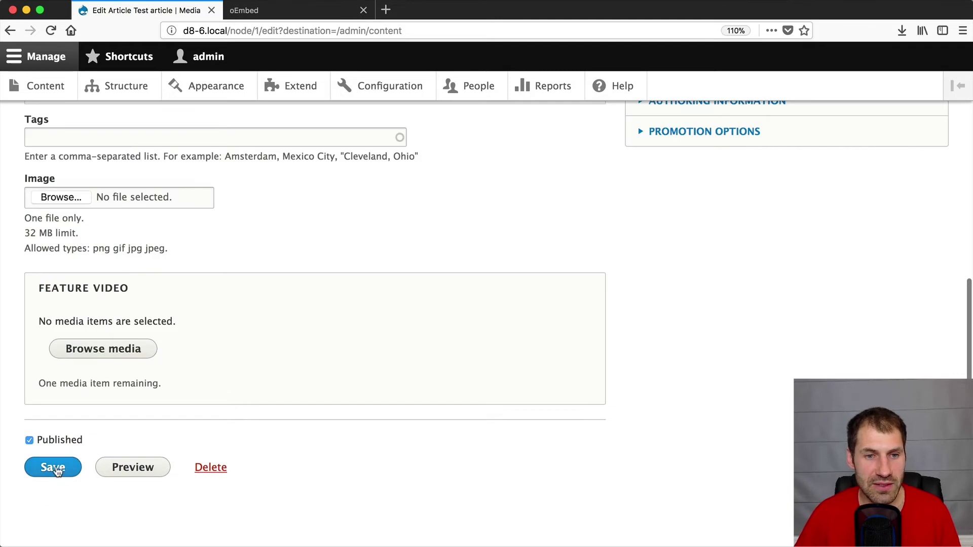
left_click(54, 468)
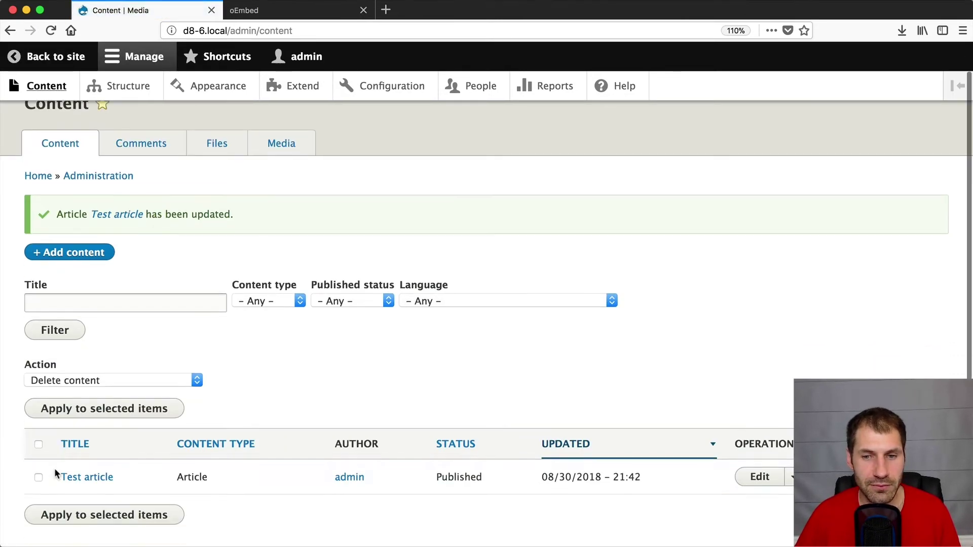
- Pick the Managing Media Assets video from the Media library as Feature video and save
left_click(755, 476)
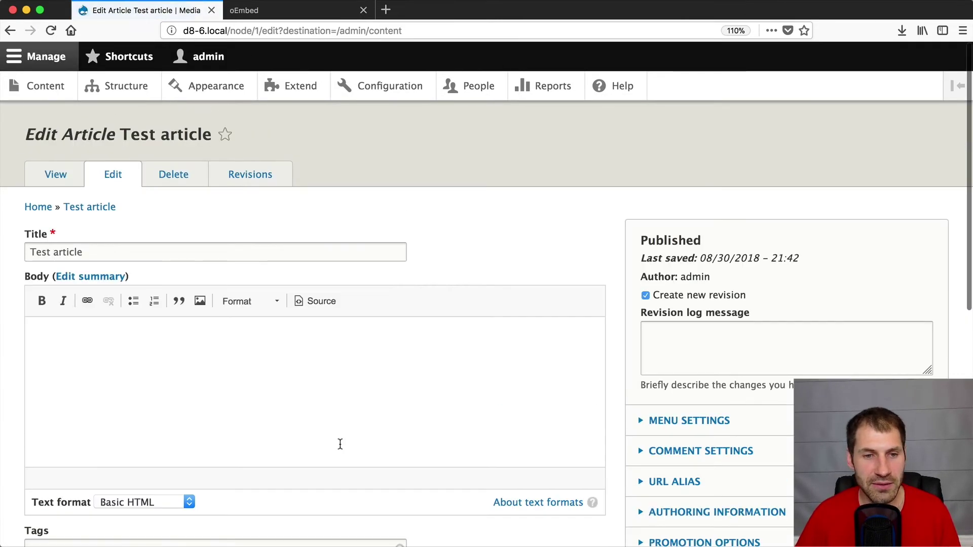
scroll(340, 445, "down", 10)
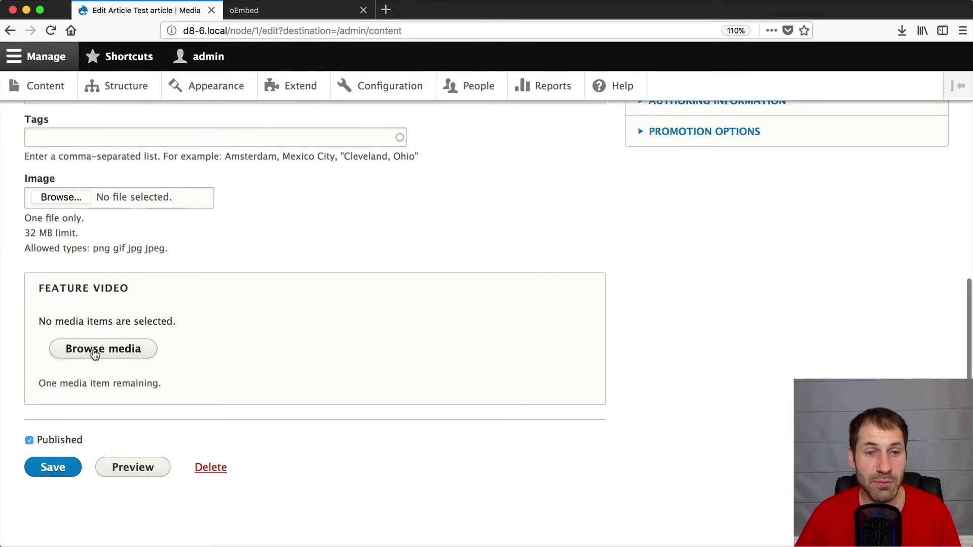
left_click(93, 354)
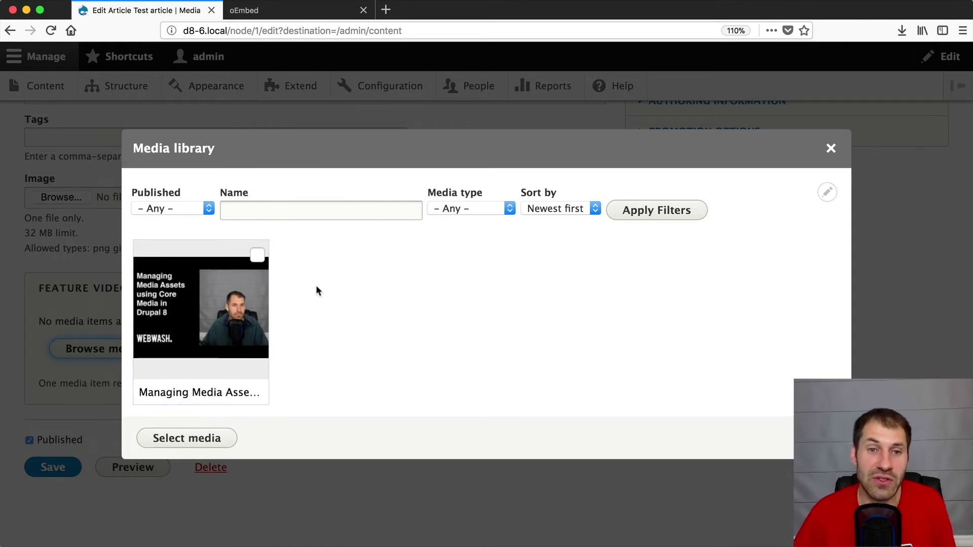
left_click(257, 255)
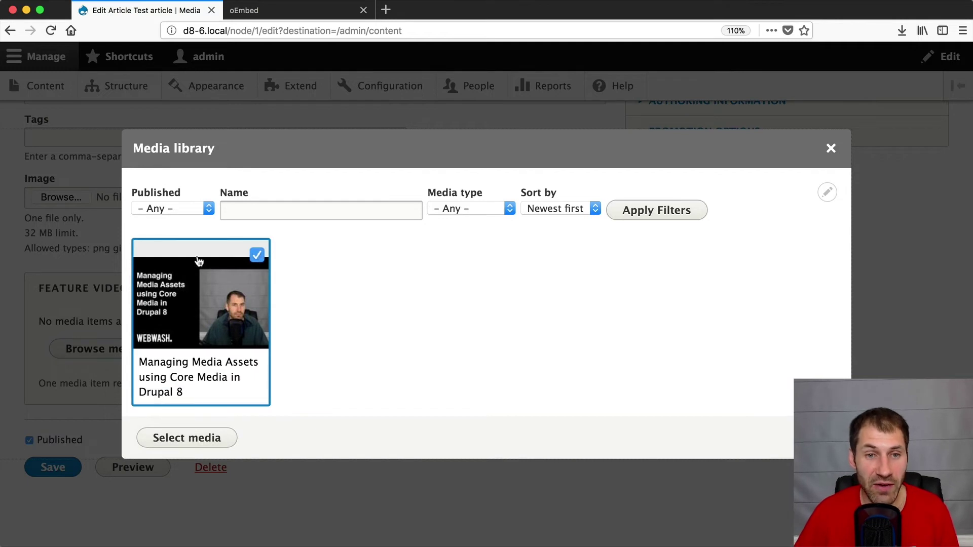
left_click(208, 440)
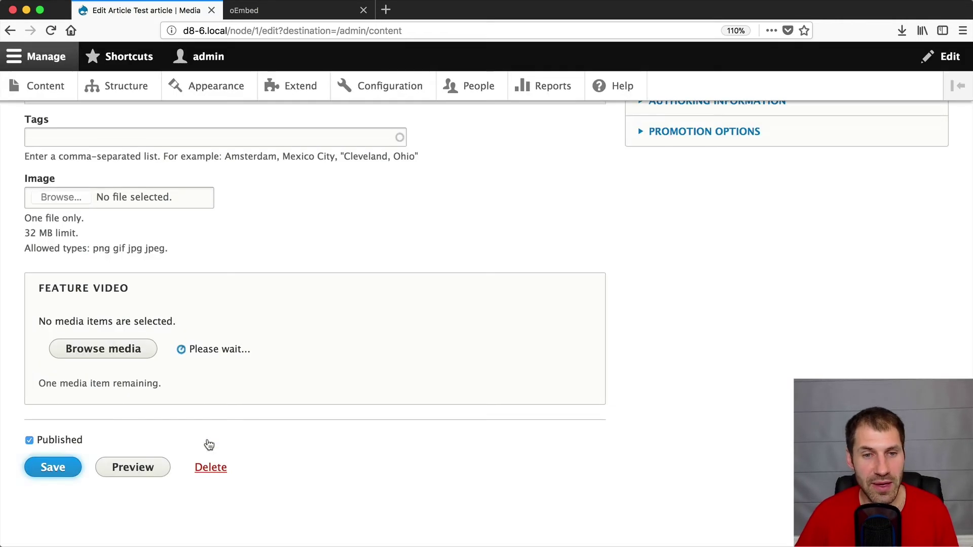
scroll(43, 424, "down", 3)
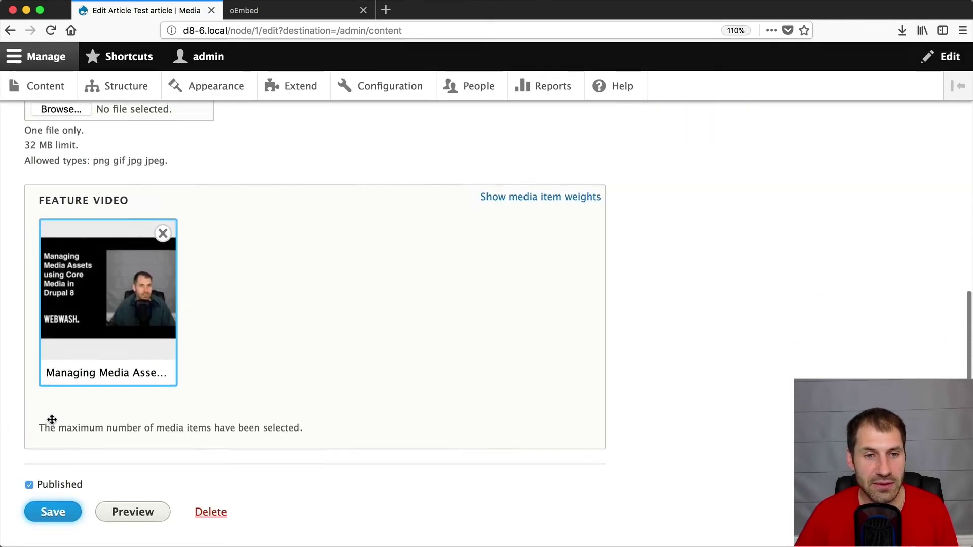
left_click(53, 490)
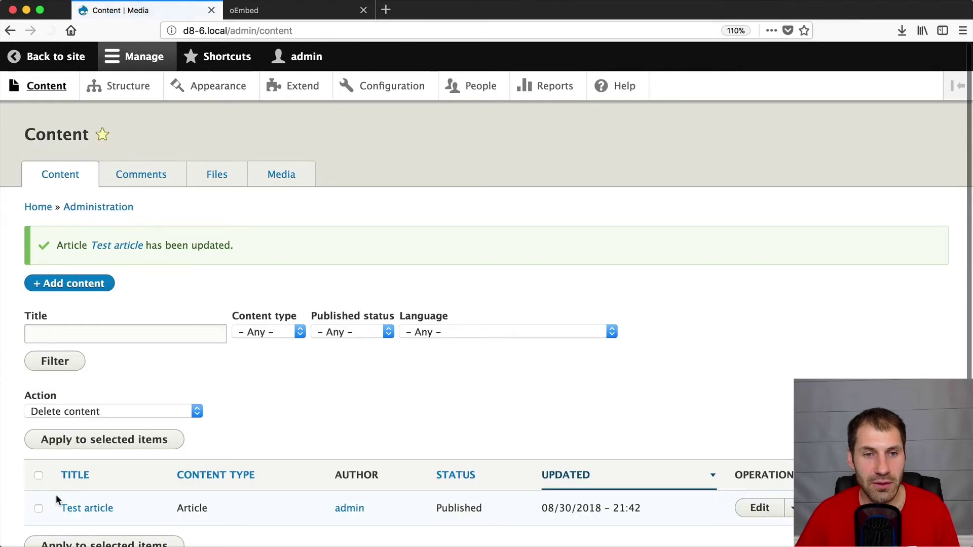
- Open Test article's edit form and remove the video from its Feature video field
left_click(66, 507)
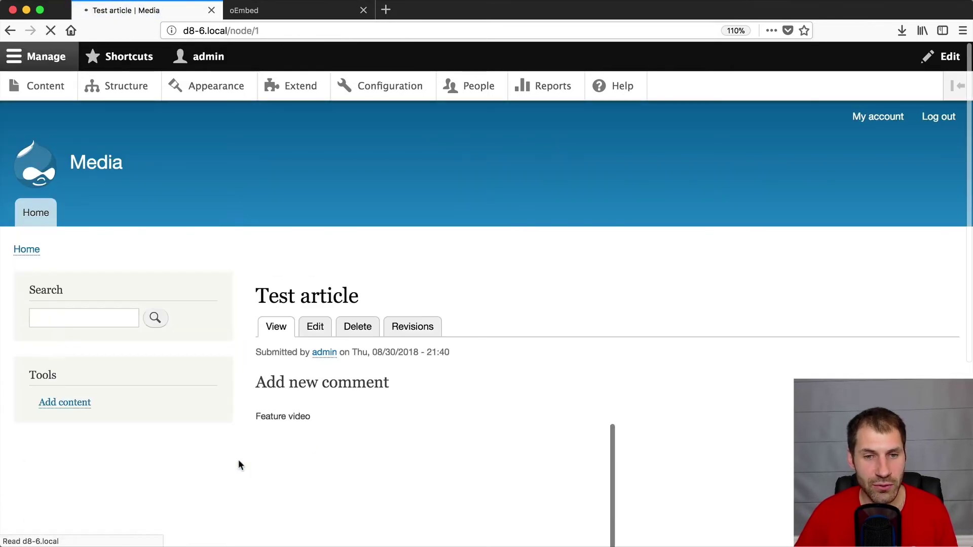
scroll(239, 459, "down", 7)
scroll(239, 463, "down", 5)
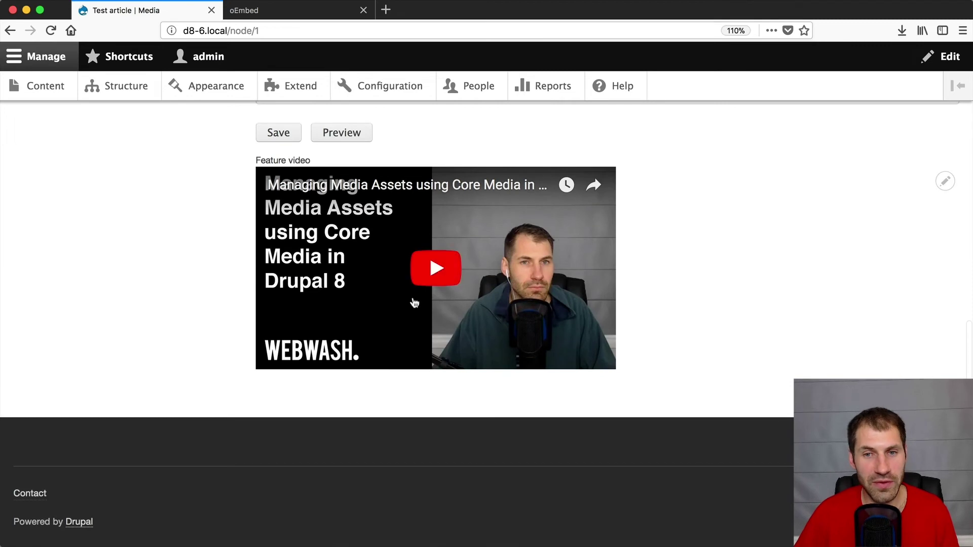
scroll(413, 303, "up", 10)
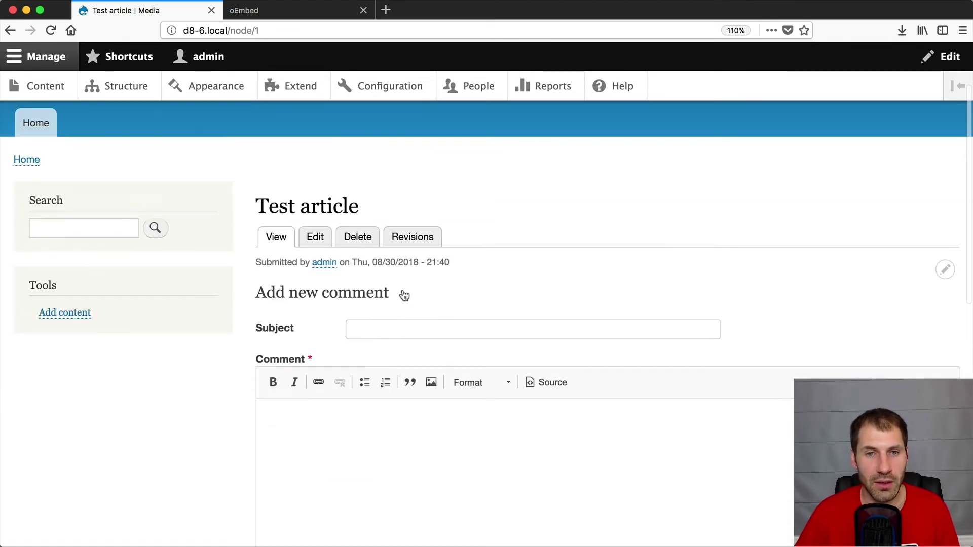
left_click(317, 242)
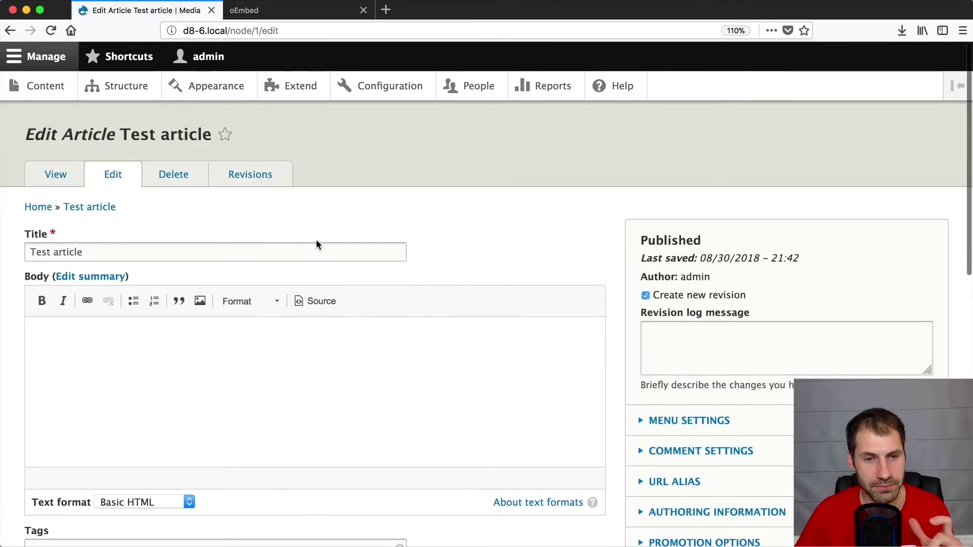
scroll(315, 245, "down", 6)
scroll(283, 213, "down", 3)
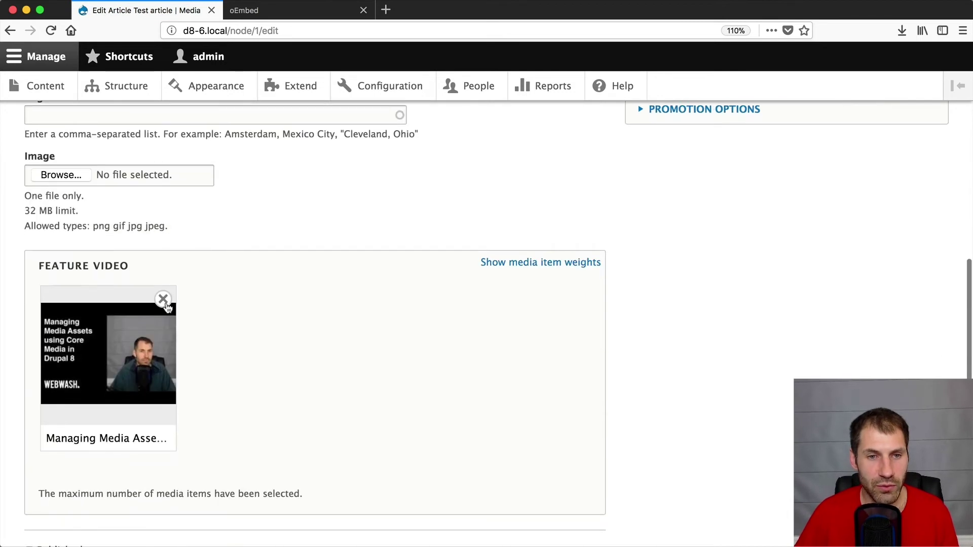
left_click(164, 298)
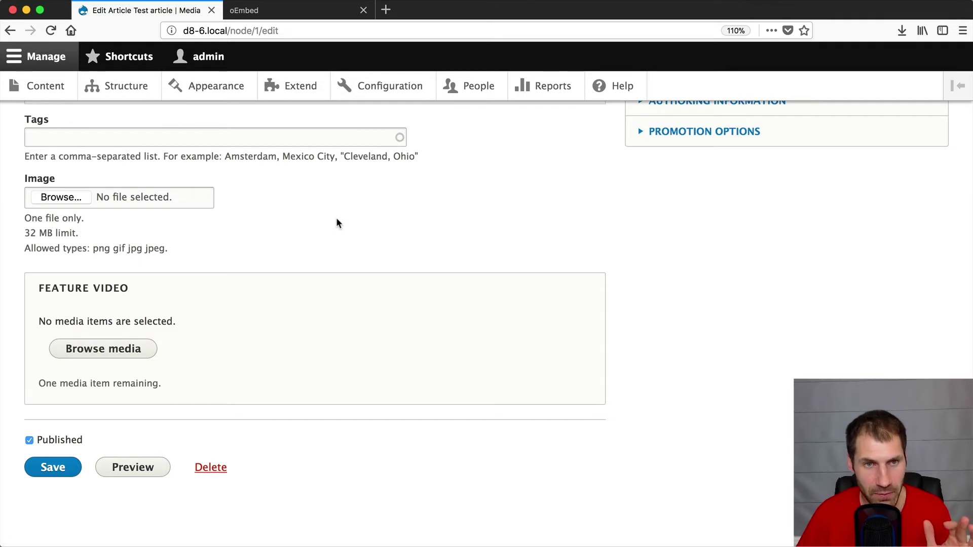
- Go to Structure > Content types > Article > Manage fields and start adding a field
left_click(130, 94)
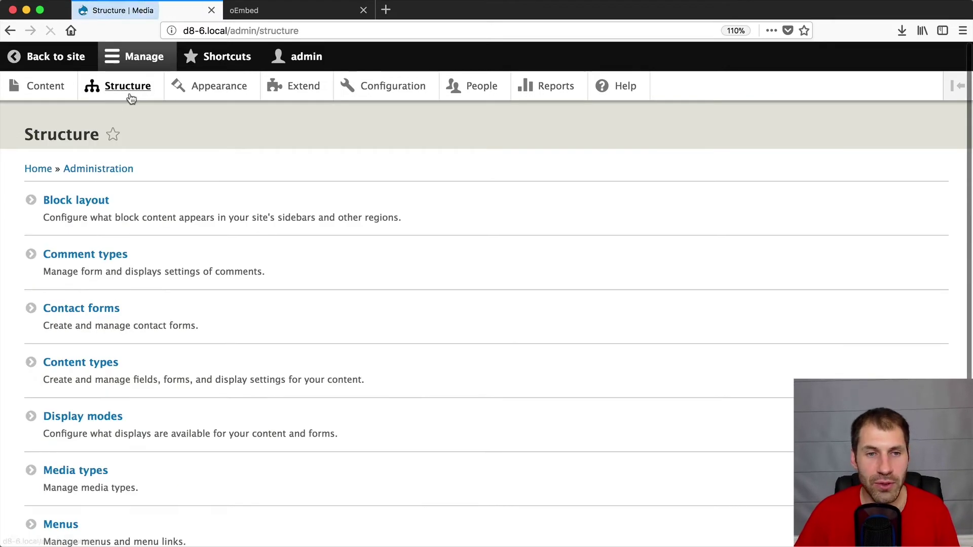
left_click(103, 369)
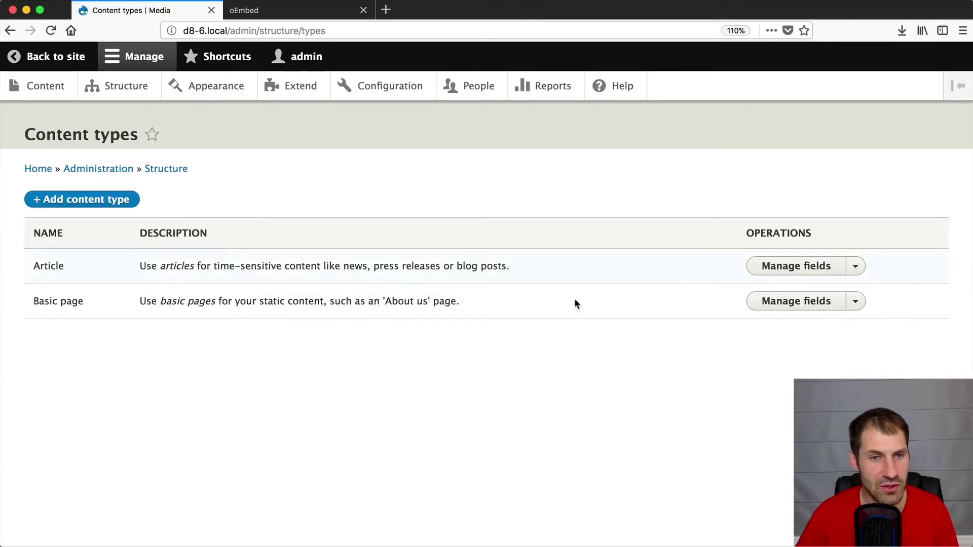
left_click(766, 269)
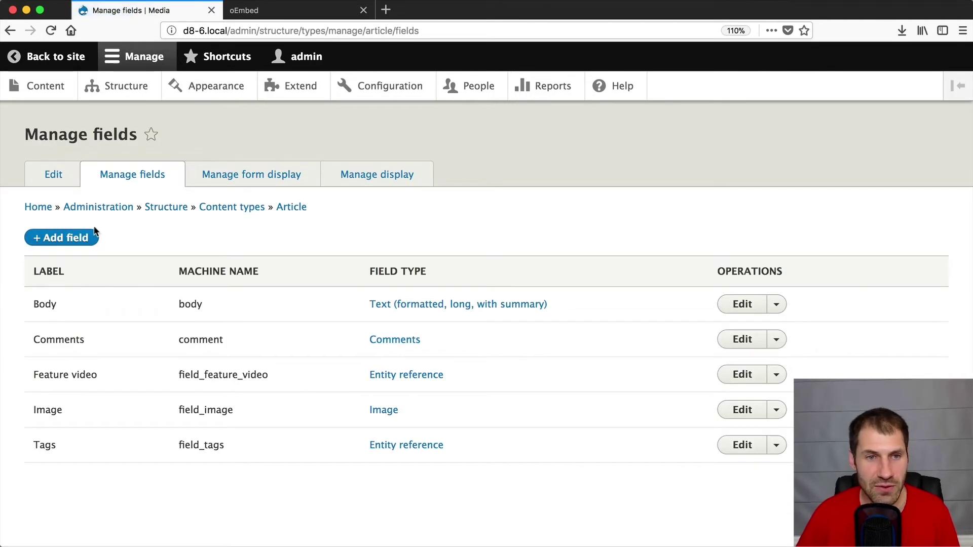
left_click(93, 235)
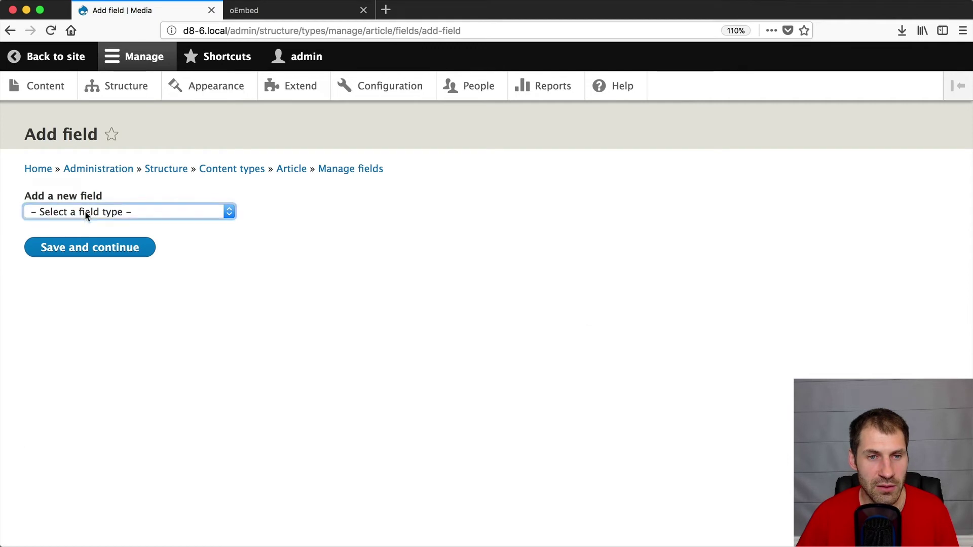
- Create a Media field labelled 'Gallery' (field_gallery) on Article
left_click(85, 211)
scroll(76, 354, "down", 3)
left_click(60, 384)
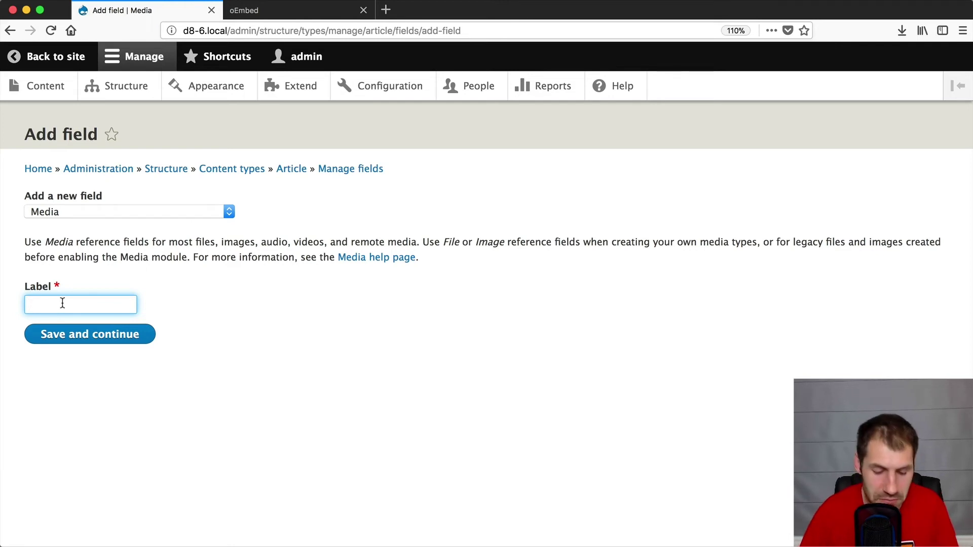
type("Gallery")
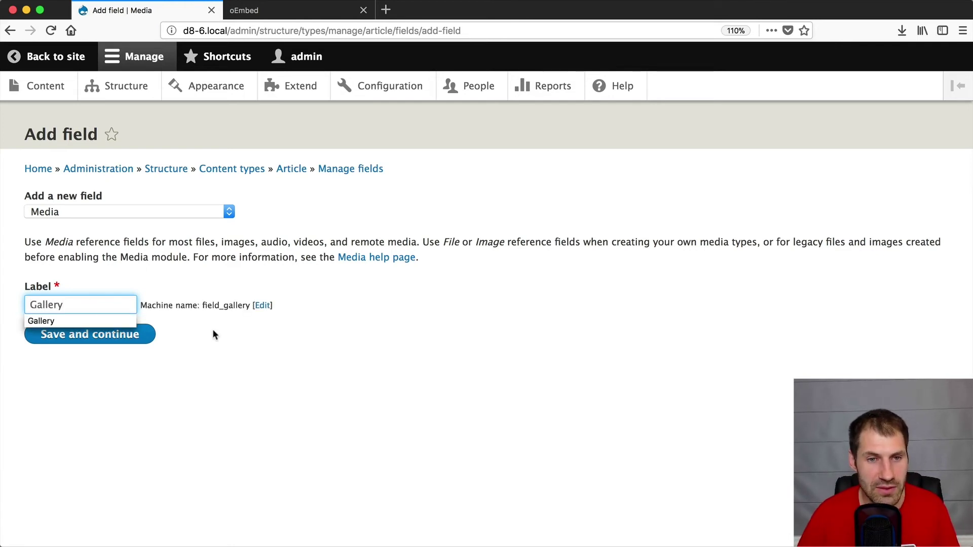
left_click(128, 335)
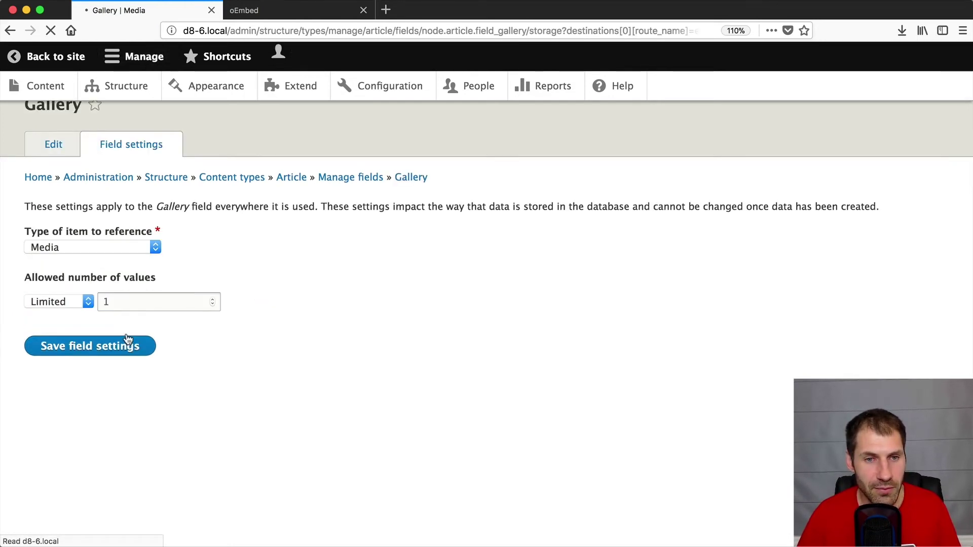
- Allow unlimited values in Gallery and restrict it to the Image media type
left_click(74, 335)
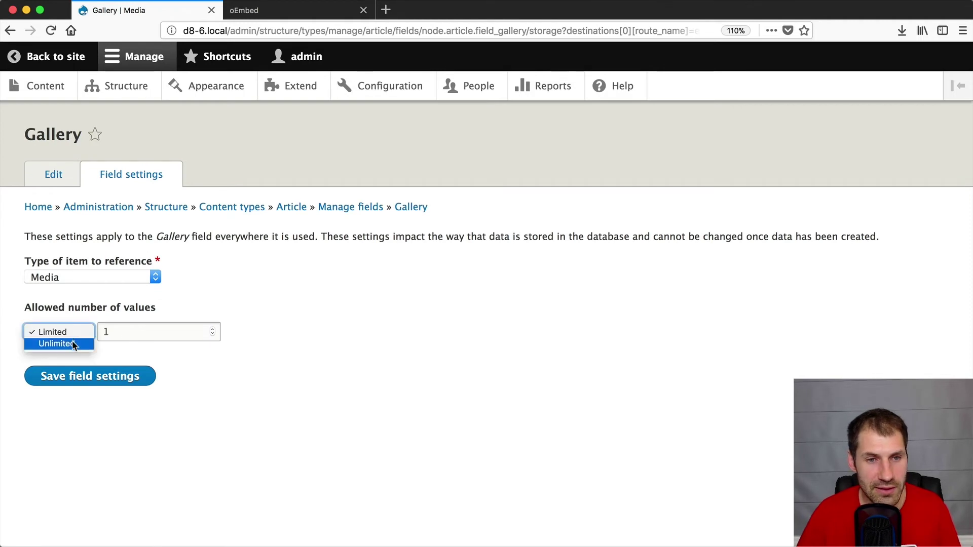
left_click(72, 342)
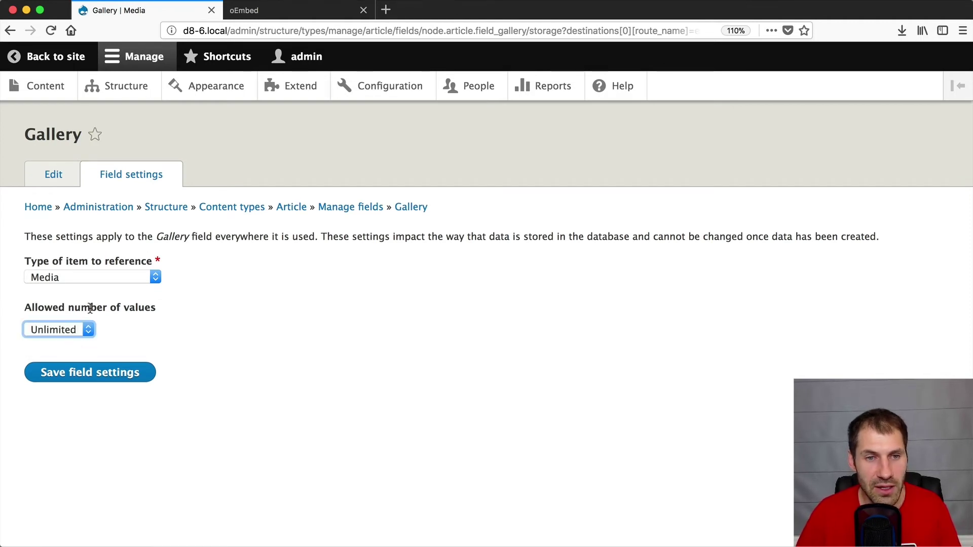
left_click(82, 372)
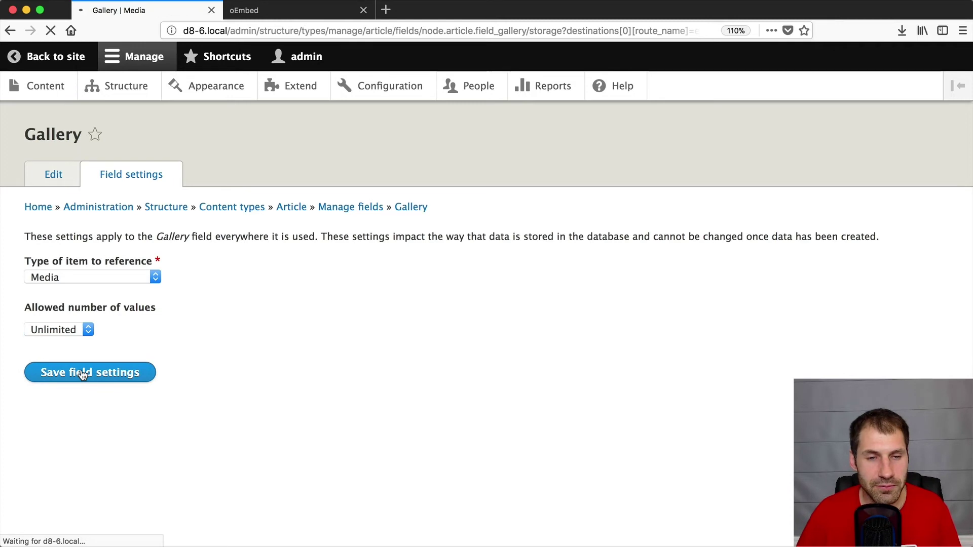
scroll(81, 372, "down", 10)
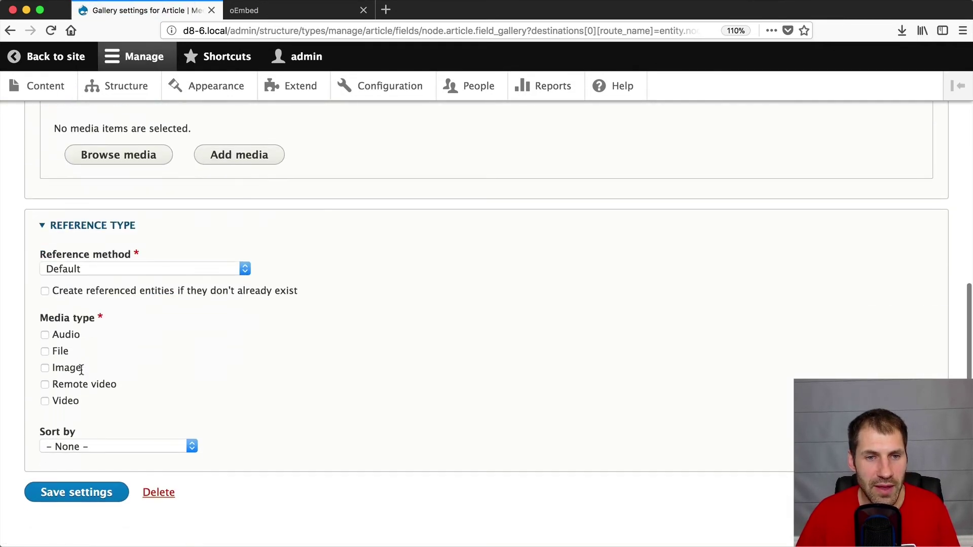
left_click(71, 368)
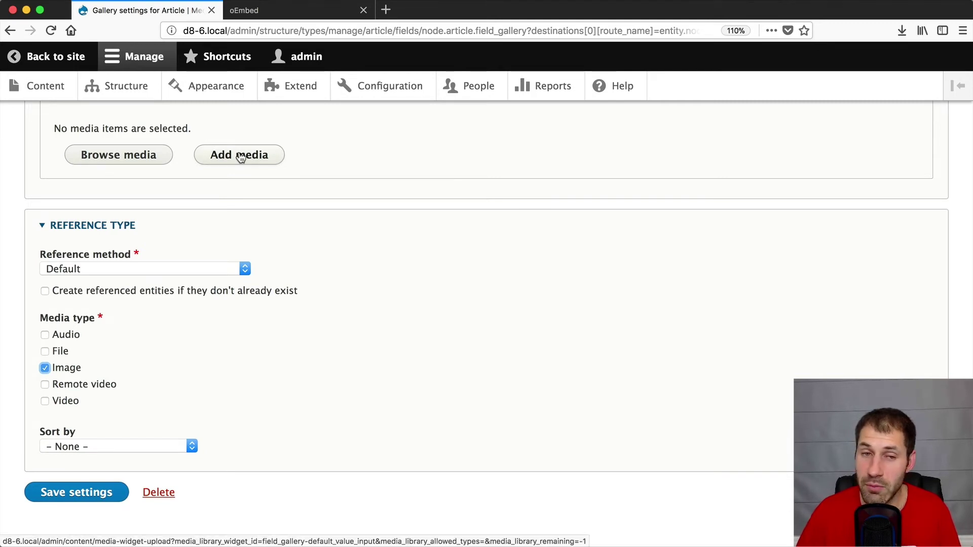
left_click(75, 497)
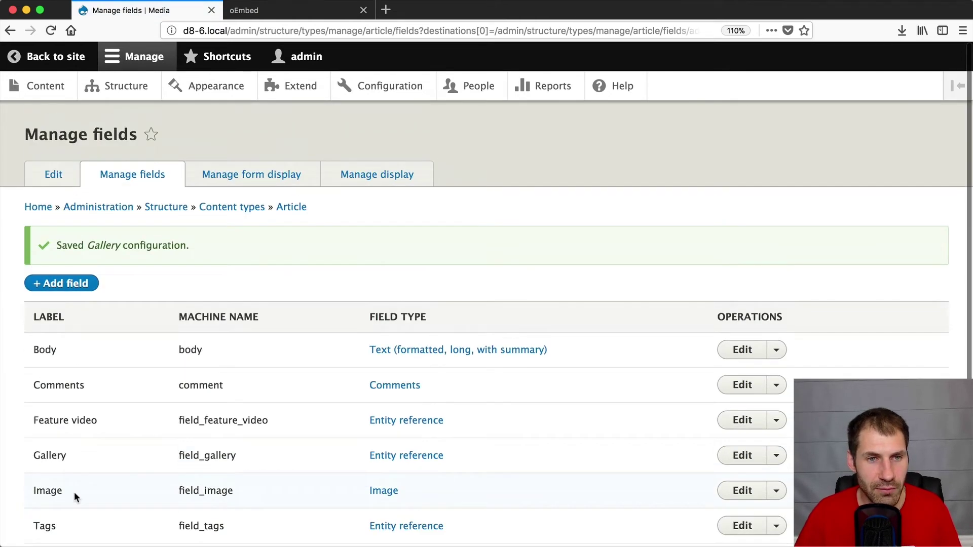
left_click(51, 96)
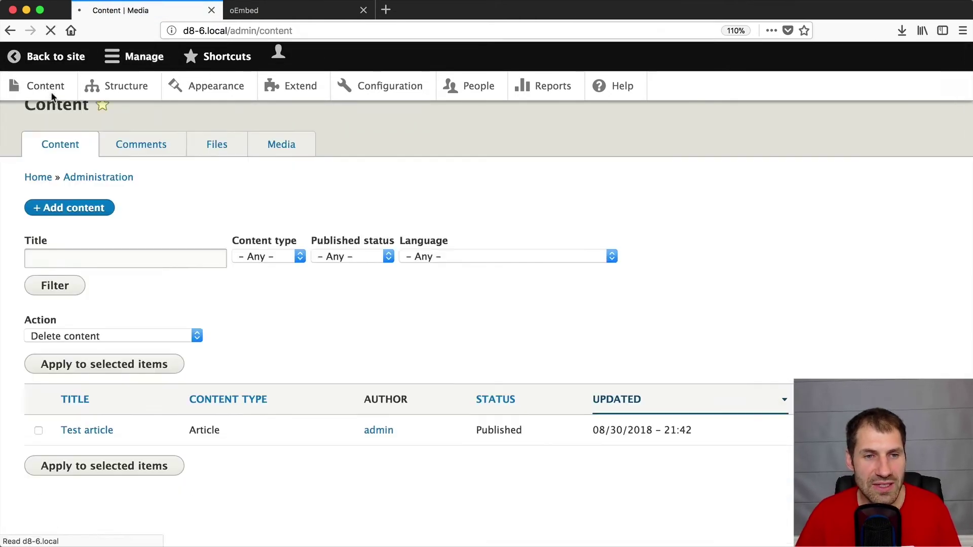
- Edit Test article and open the Add media upload dialog for its Gallery field
left_click(91, 239)
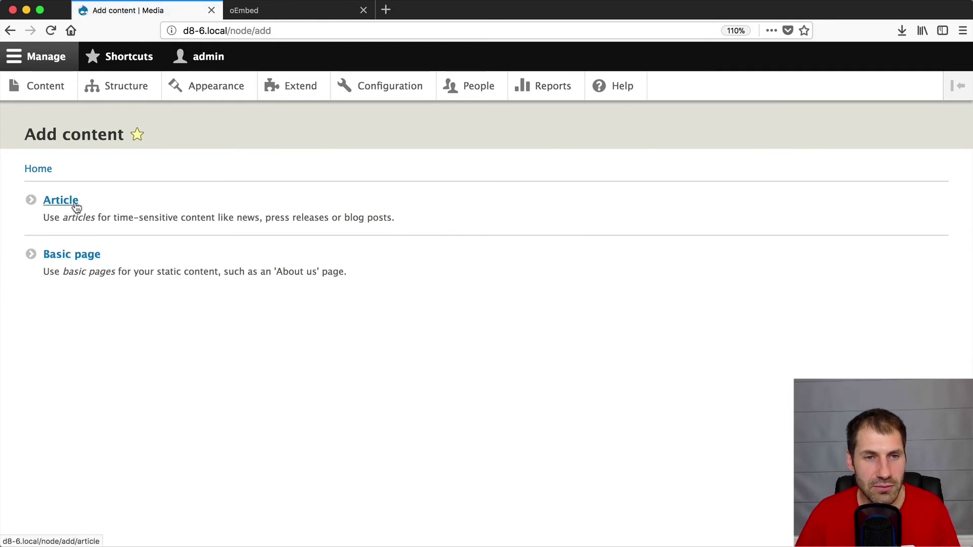
left_click(10, 30)
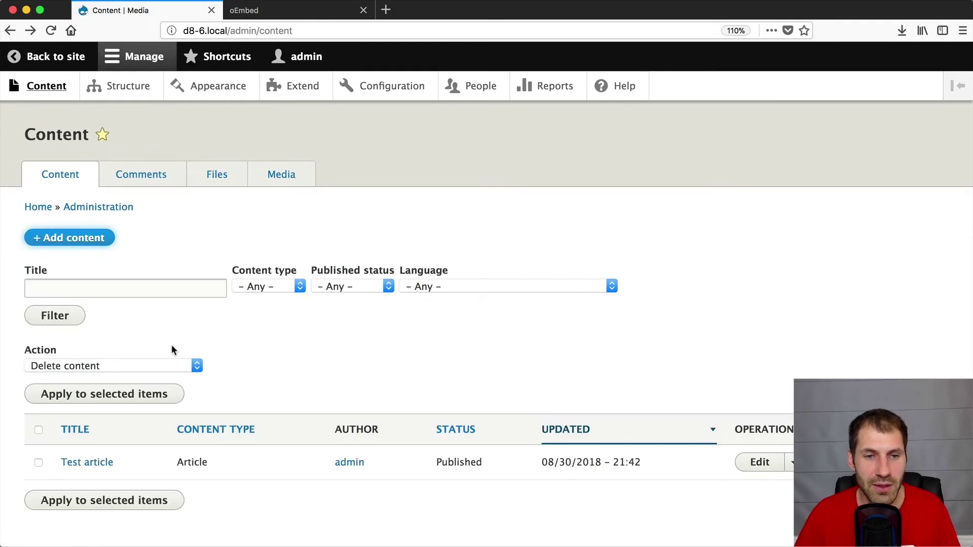
left_click(758, 462)
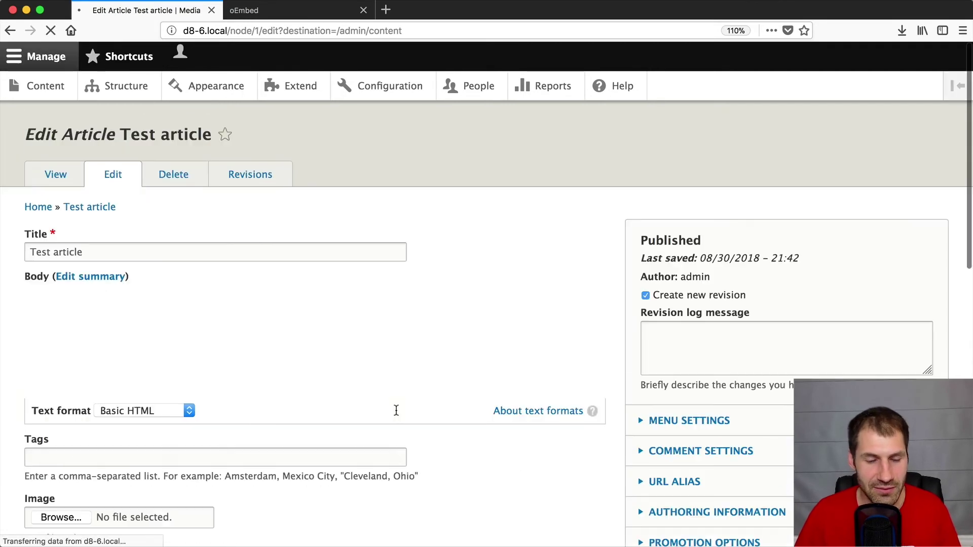
scroll(396, 411, "down", 15)
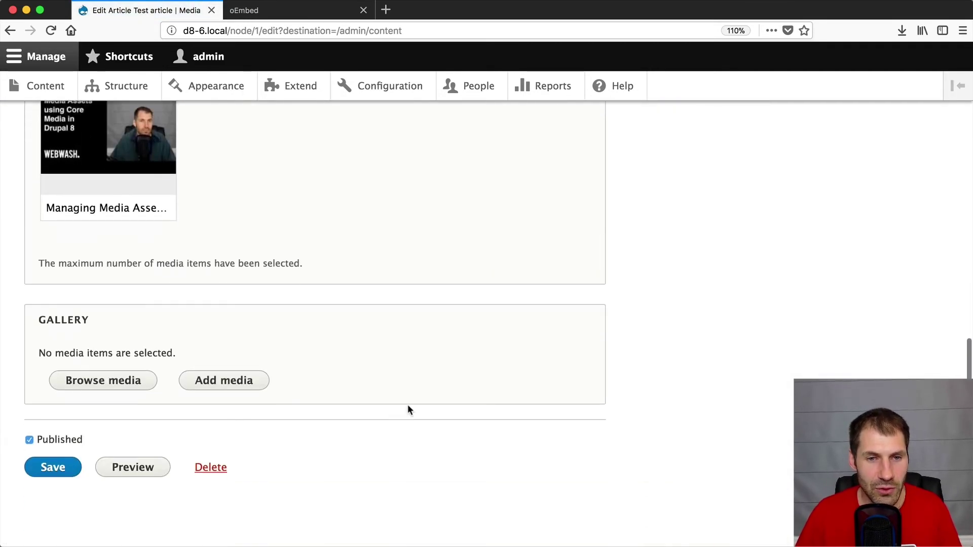
left_click(65, 388)
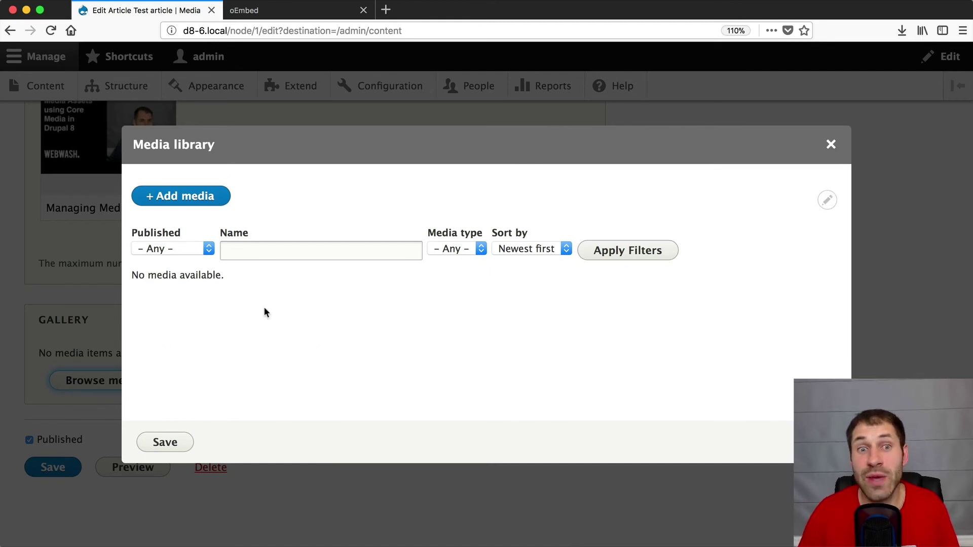
left_click(200, 203)
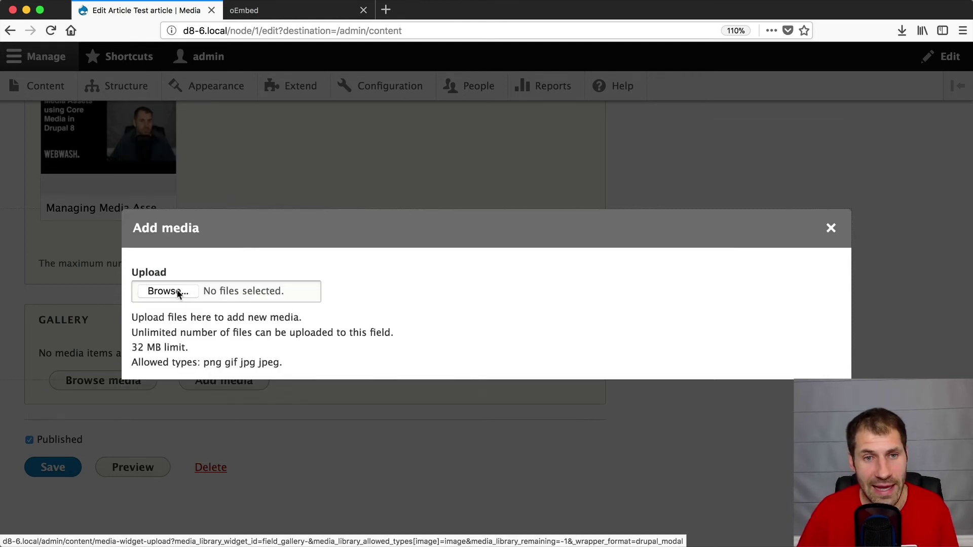
- Upload the green and red PNG images into the Gallery's Media library
left_click(831, 228)
left_click(226, 389)
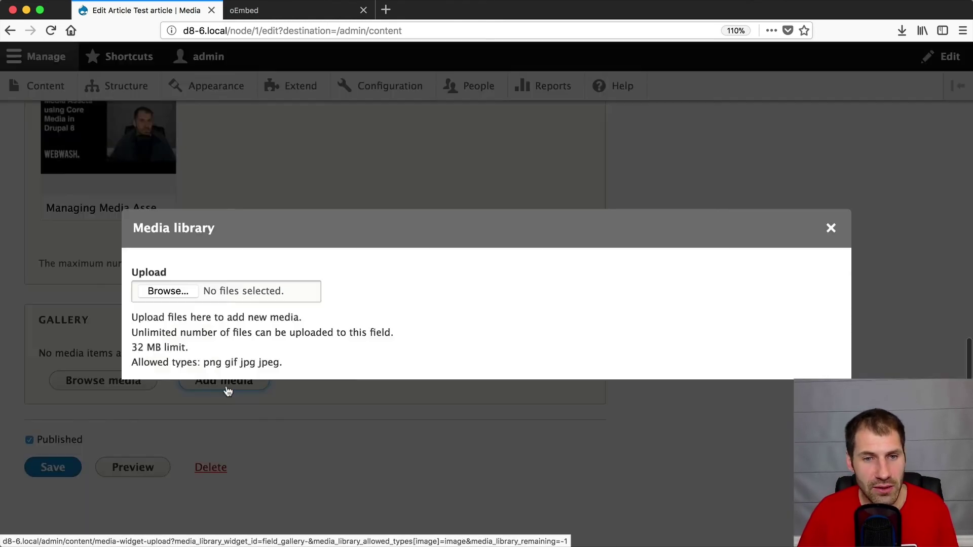
left_click(189, 290)
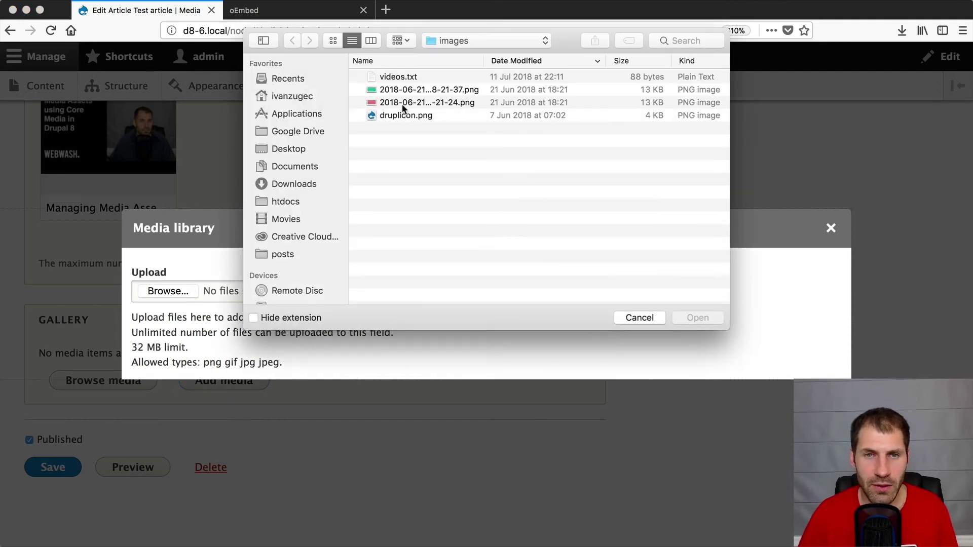
left_click(401, 103)
key("Up")
left_click(401, 103, "shift")
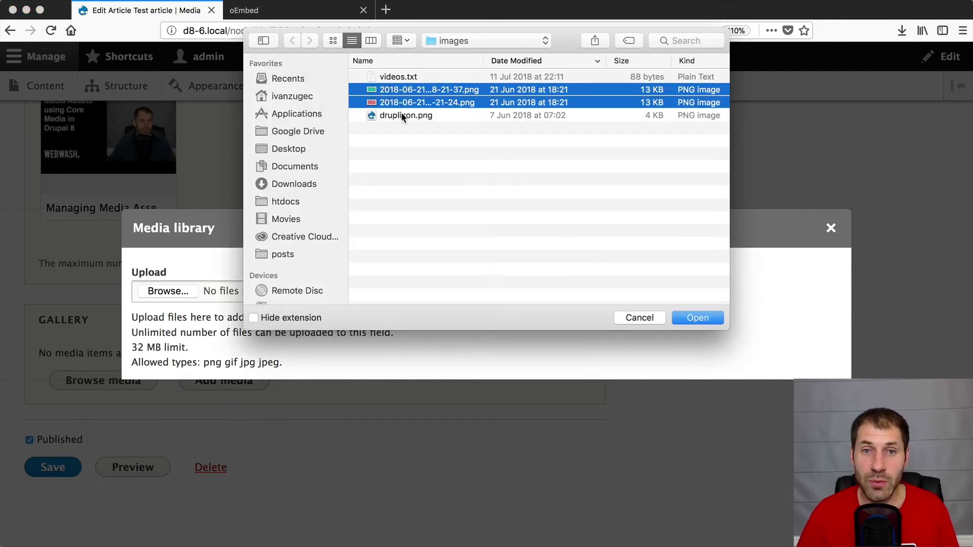
left_click(402, 116)
left_click(404, 104)
left_click(406, 91, "shift")
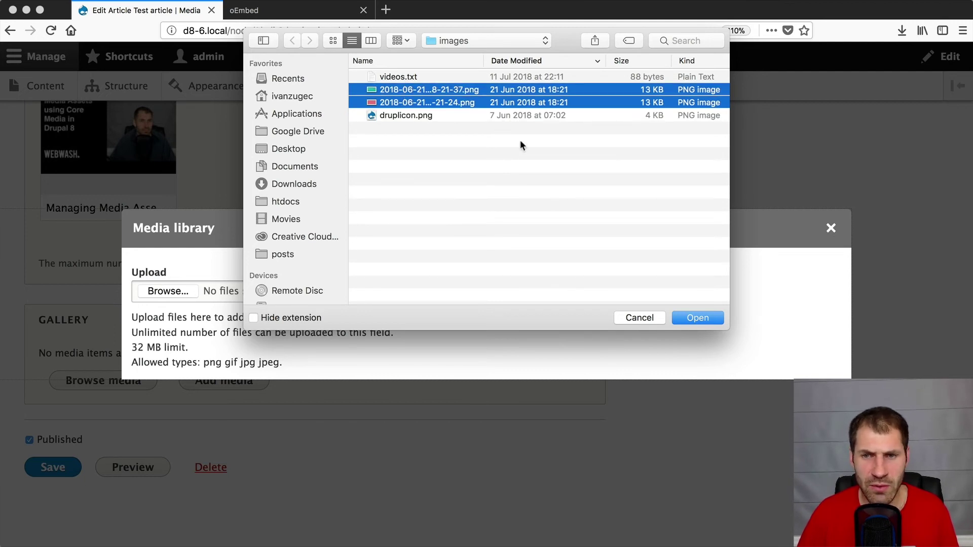
left_click(700, 319)
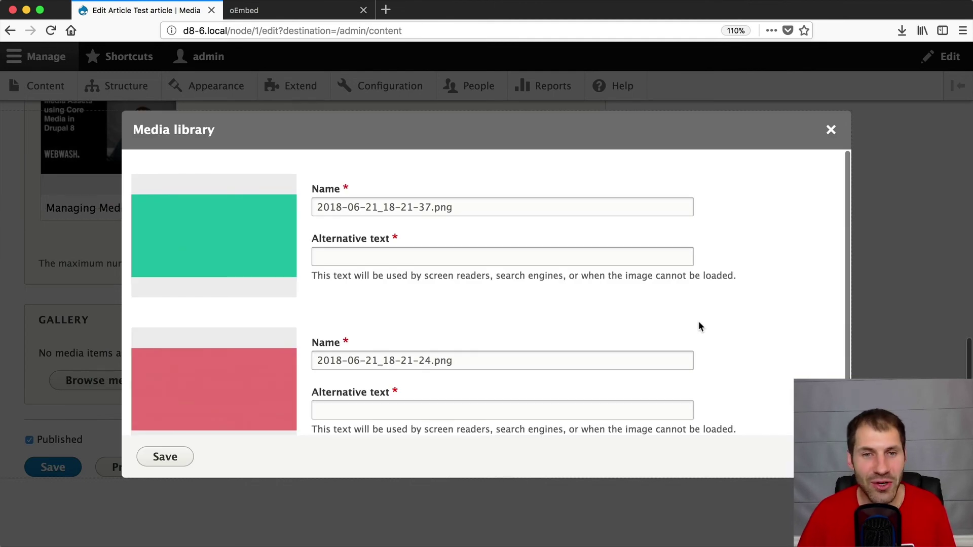
- Give both images the alternative text 'alt' and add them to the Gallery
left_click(527, 260)
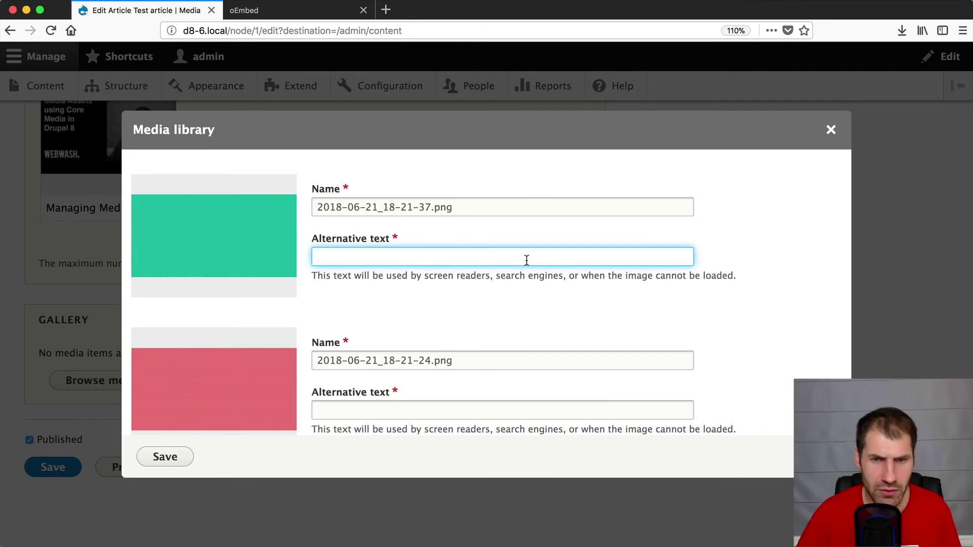
key("Tab")
key("Tab")
type("a")
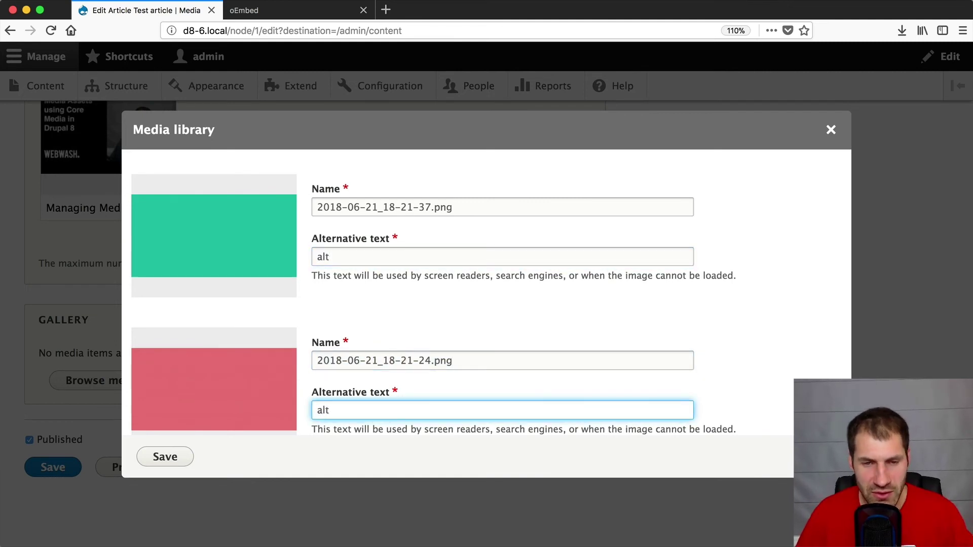
type("lt")
scroll(273, 292, "down", 2)
left_click(152, 453)
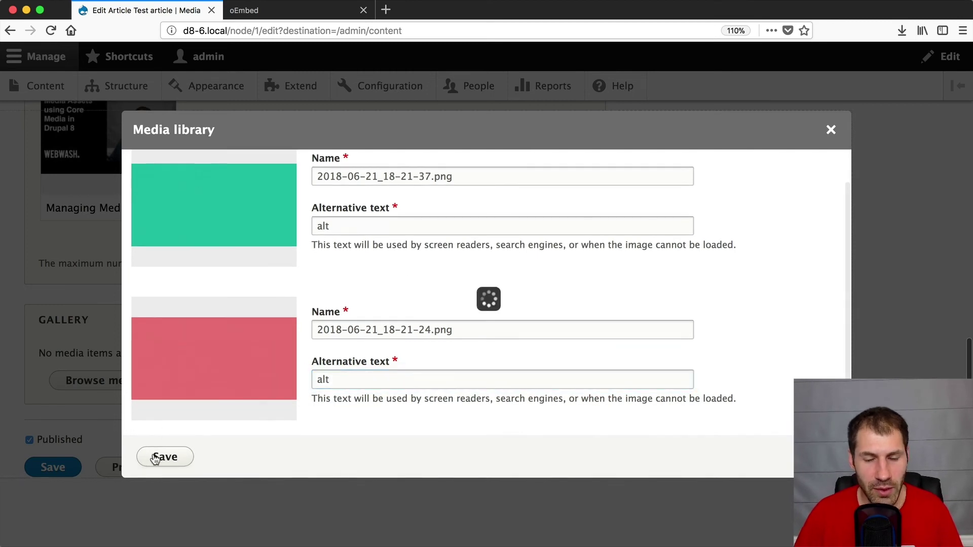
scroll(154, 459, "down", 1)
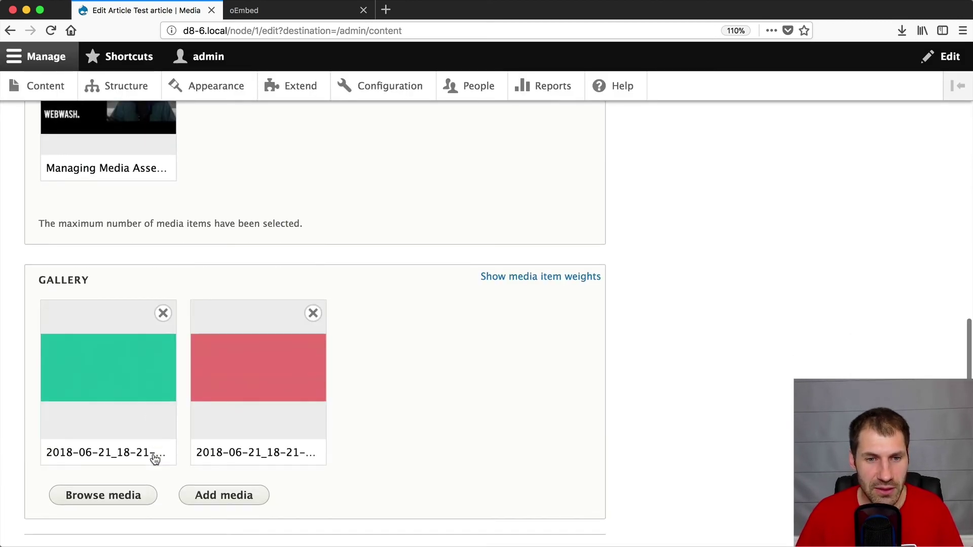
- Upload druplicon.png with alt text 'drupalicon' into the Gallery
left_click(223, 494)
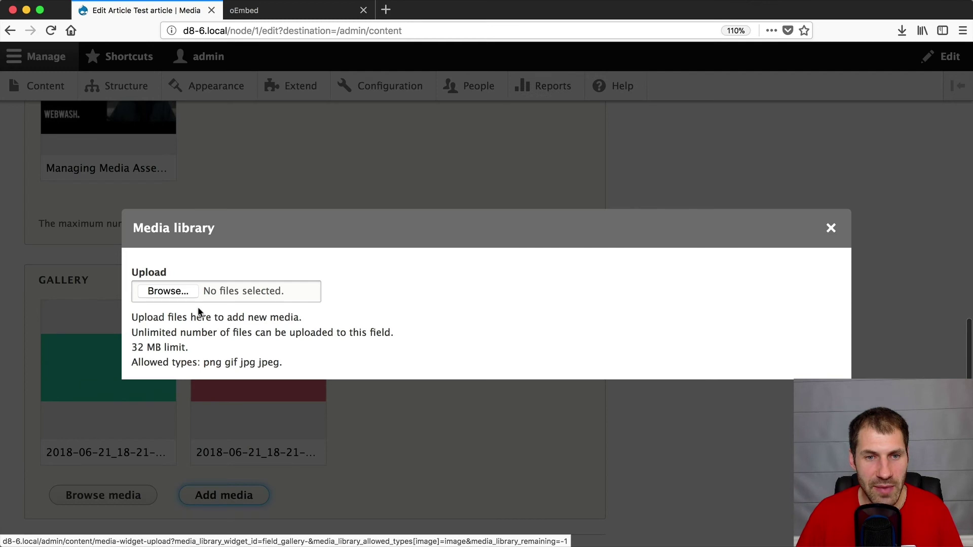
left_click(167, 291)
double_click(409, 114)
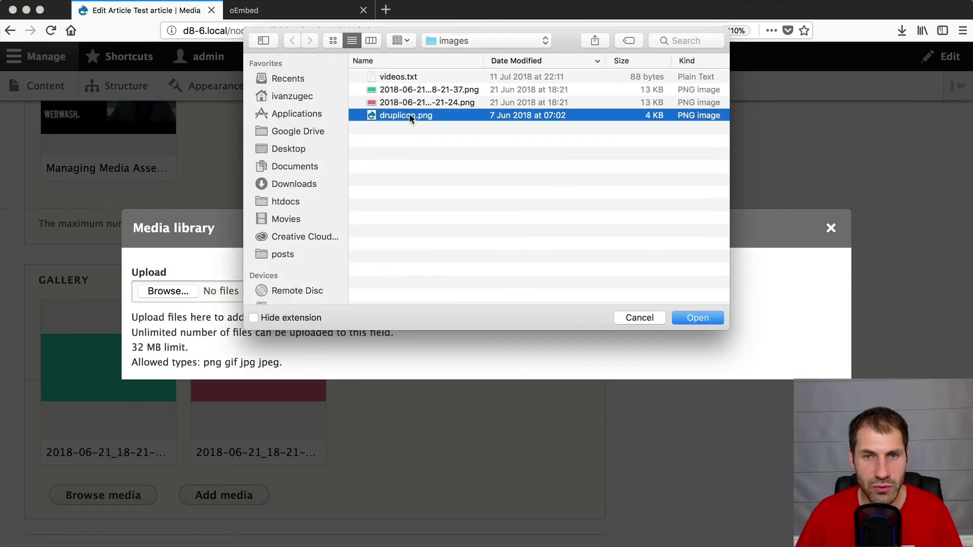
left_click(334, 314)
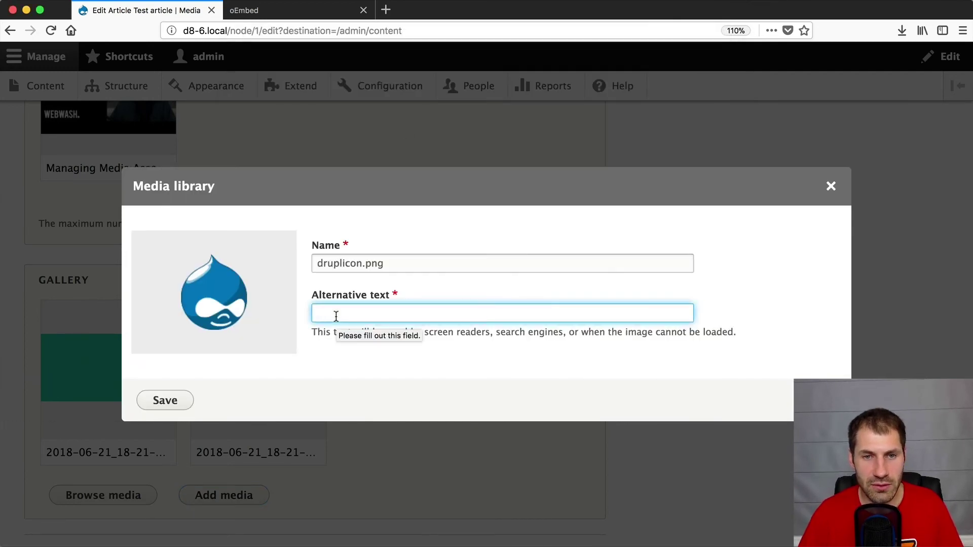
type("drupalicon")
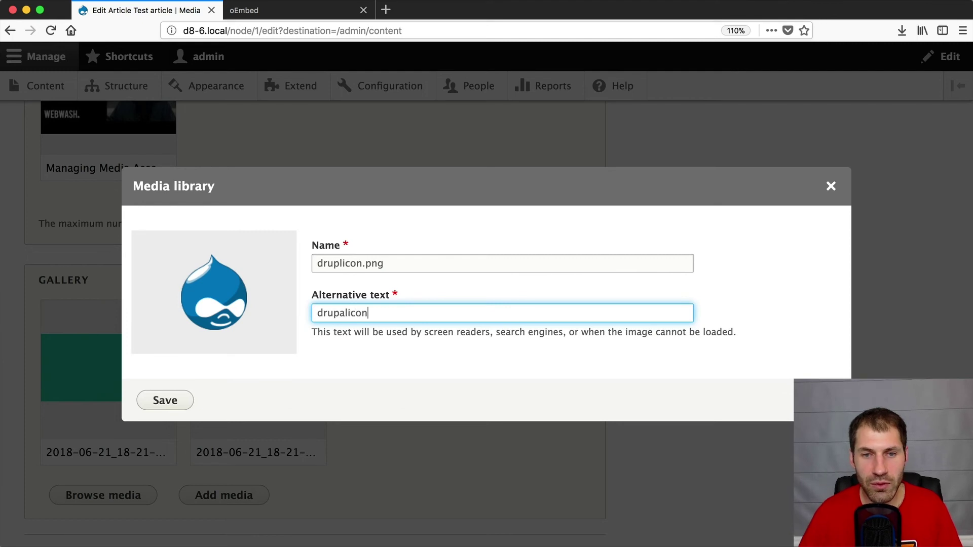
left_click(167, 400)
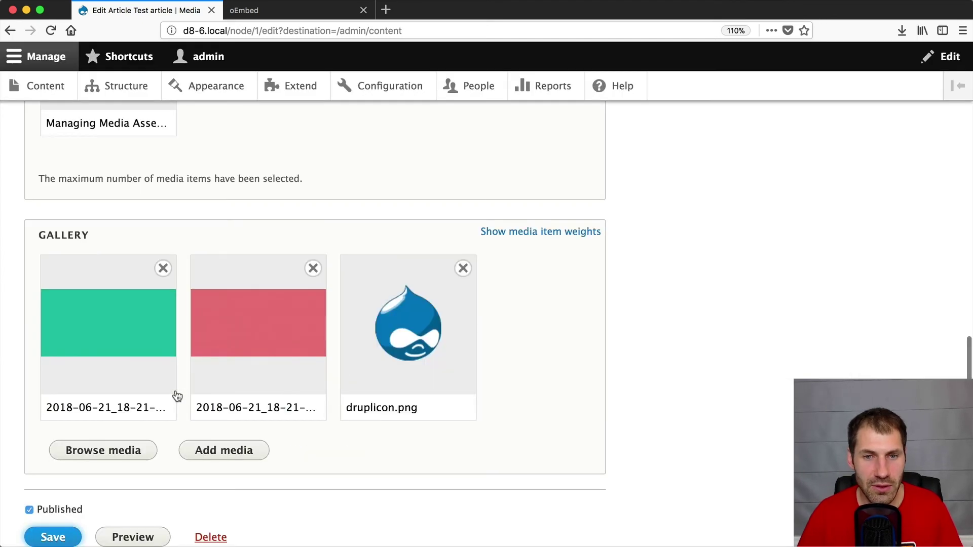
- Drag druplicon.png to the first position in the Gallery
left_click_drag(387, 368, 101, 352)
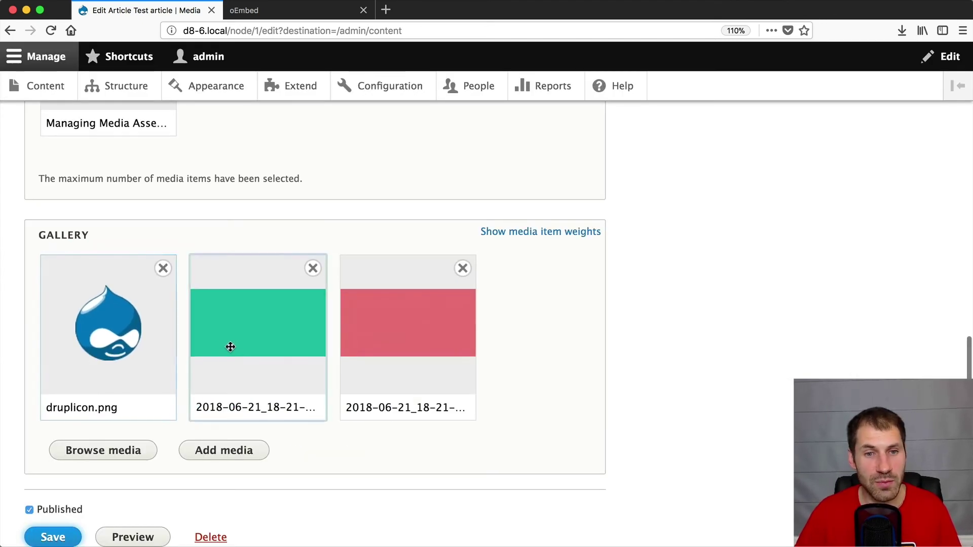
left_click_drag(230, 348, 74, 352)
scroll(101, 365, "down", 2)
- Save Test article and review its three-image Gallery on the article page
left_click(57, 472)
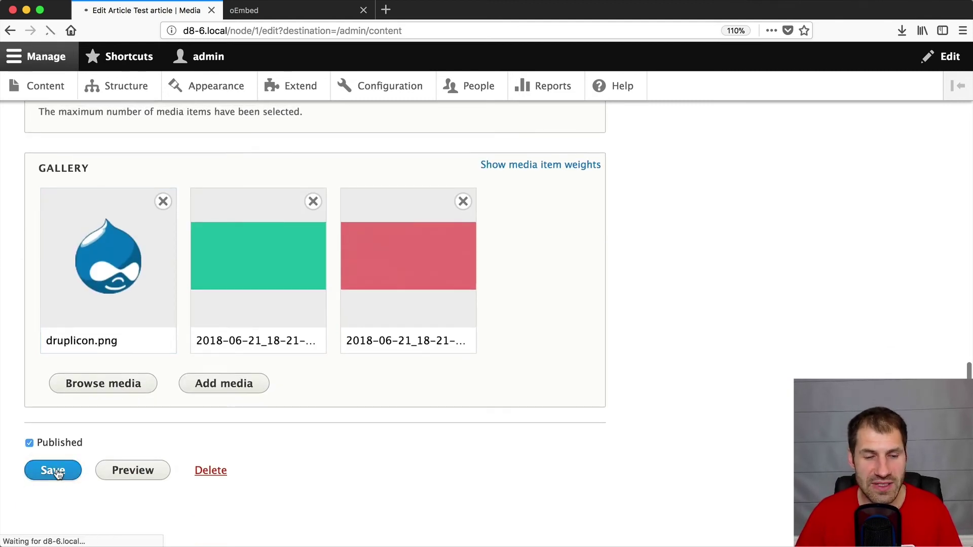
left_click(89, 509)
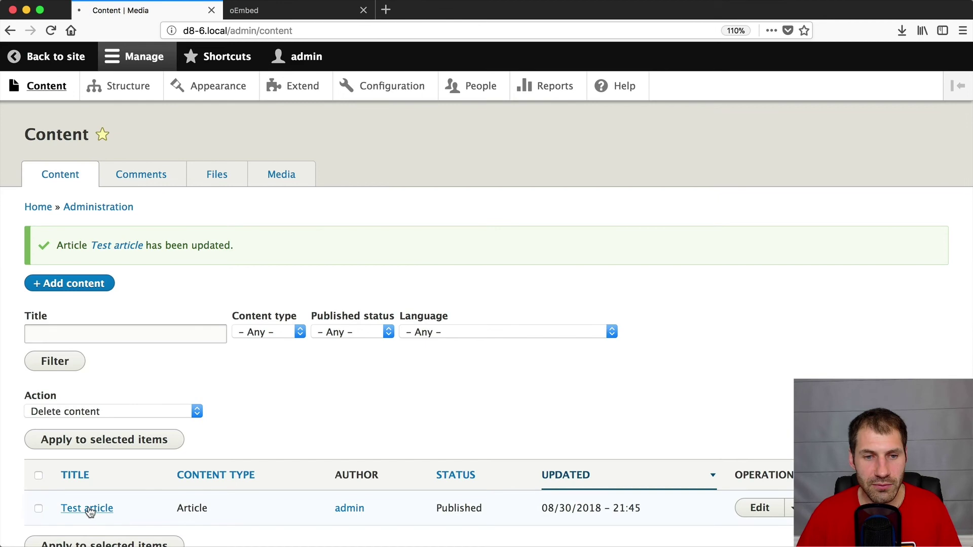
scroll(89, 511, "down", 15)
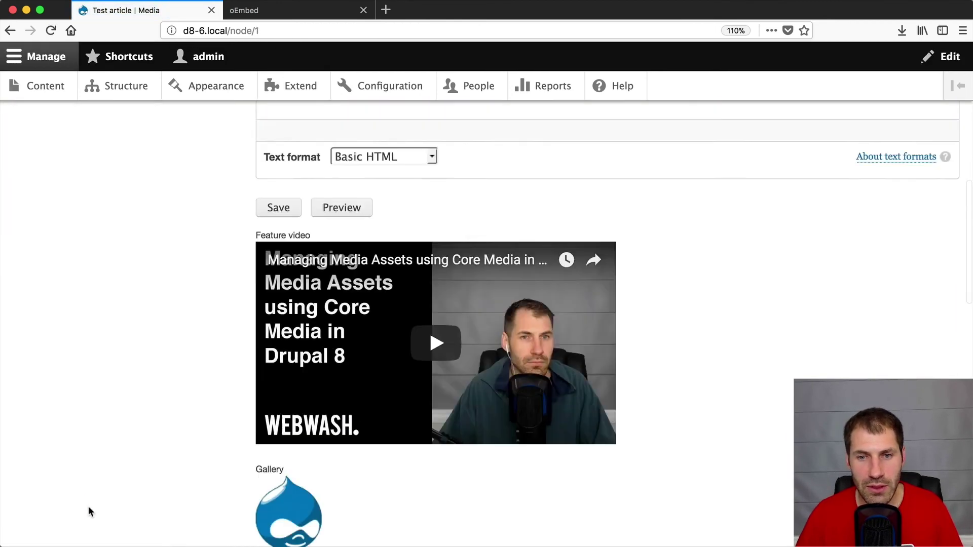
scroll(89, 509, "down", 4)
scroll(437, 263, "up", 20)
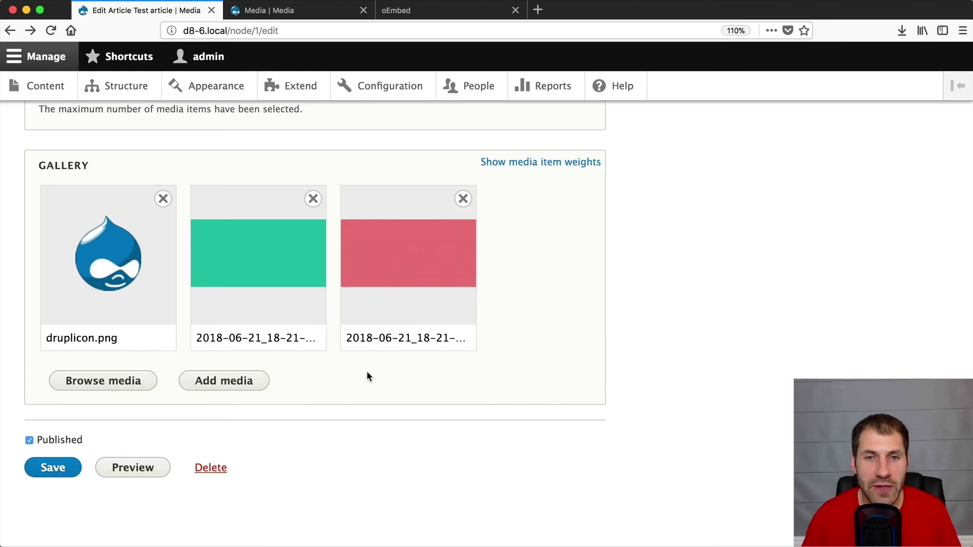
left_click(256, 388)
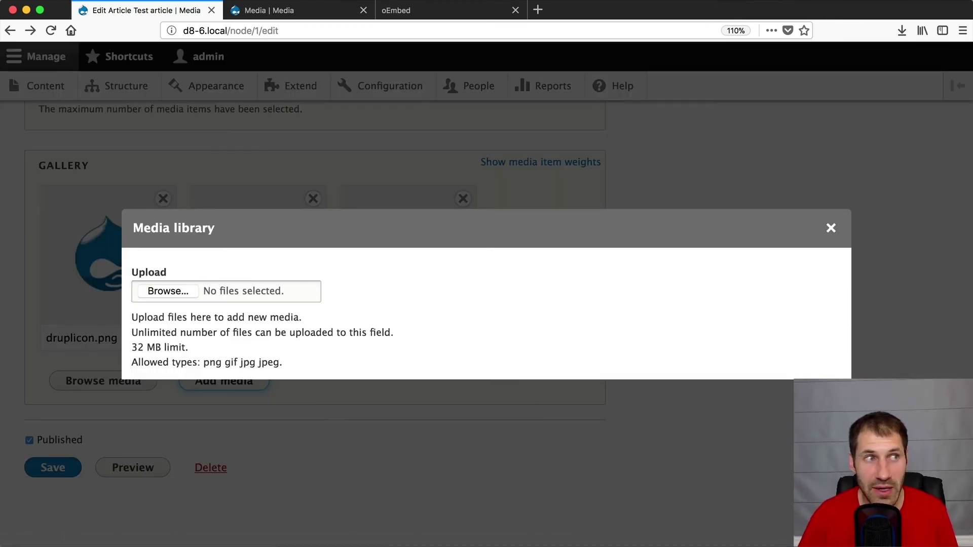
- Upload the red and green images and druplicon.png together by dragging them from Finder onto the Upload field
left_click(604, 176)
left_click(611, 164, "shift")
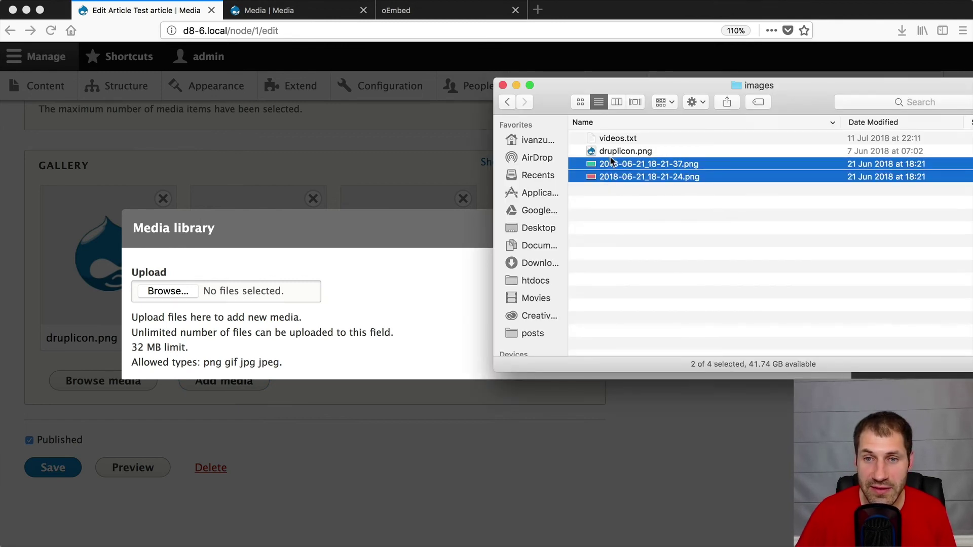
left_click(613, 151, "shift")
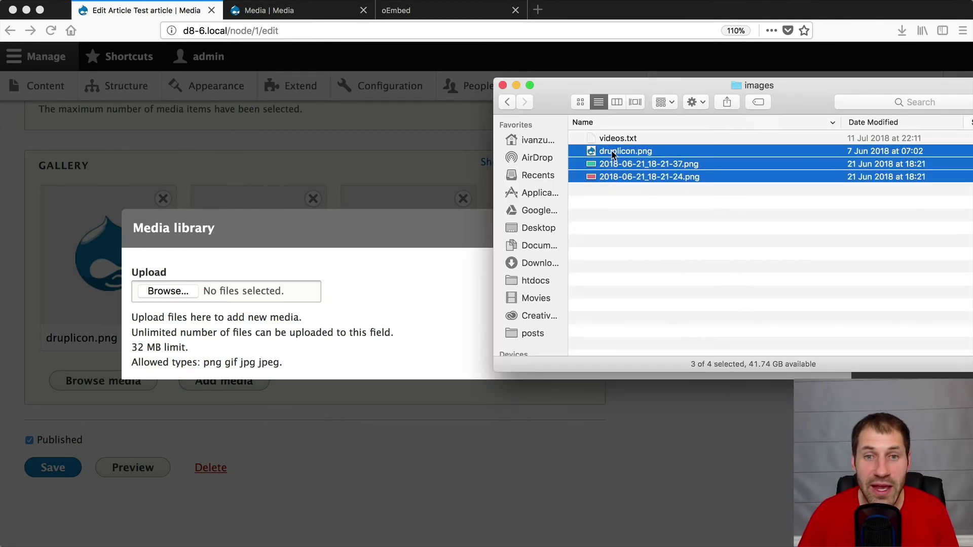
left_click_drag(613, 154, 171, 291)
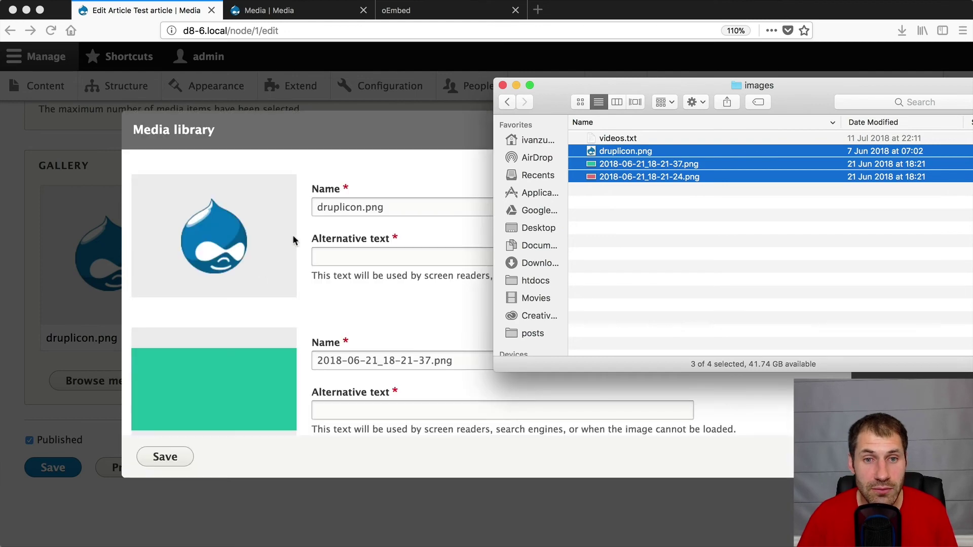
left_click(299, 267)
scroll(302, 269, "down", 5)
scroll(302, 282, "up", 5)
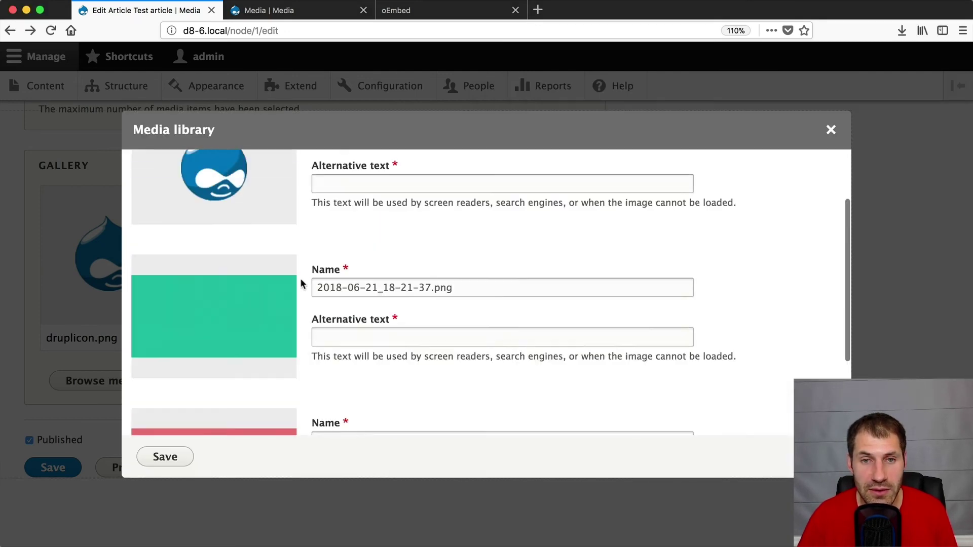
- Enter placeholder alternative text for the druplicon, green and red images
left_click(327, 256)
type("aoeu")
scroll(319, 325, "down", 3)
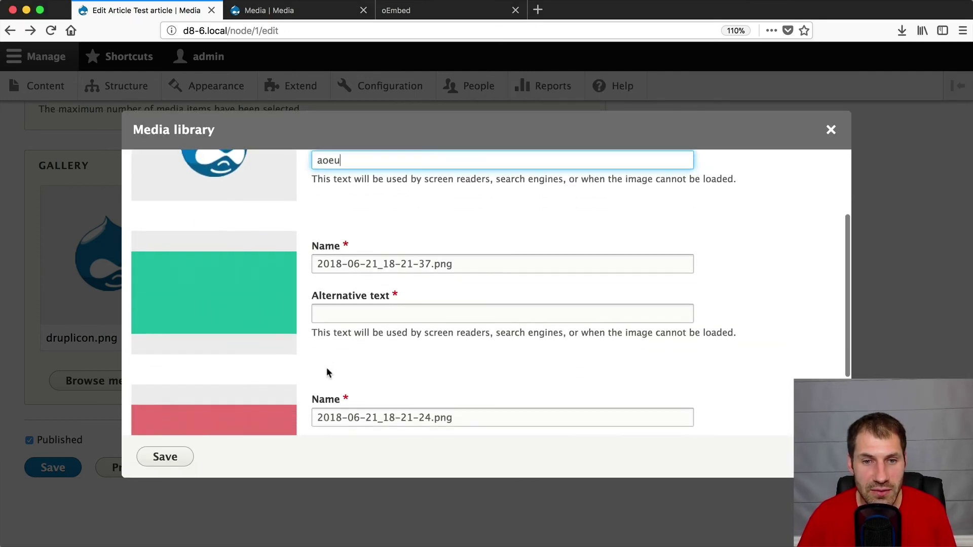
type("aoeu")
left_click(340, 316)
type("aeou")
scroll(335, 365, "down", 2)
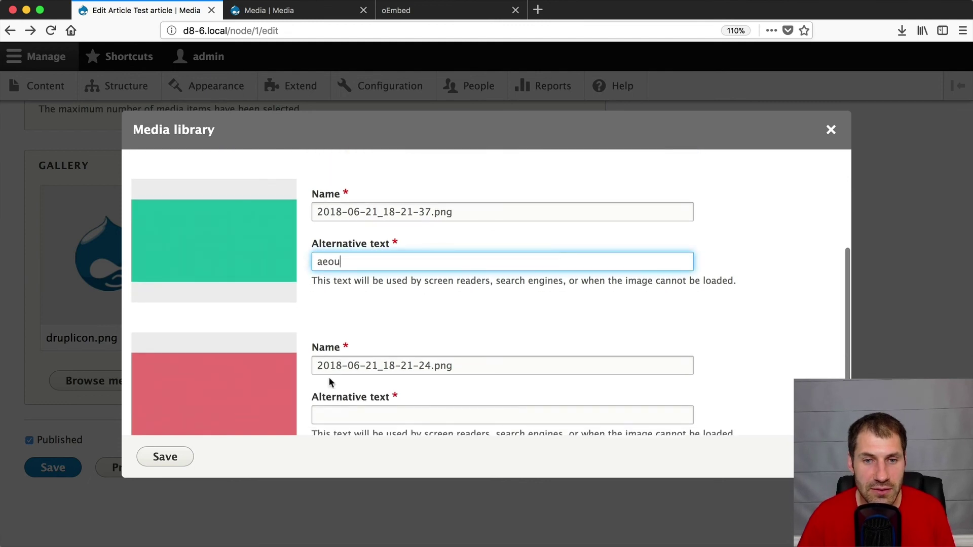
left_click(330, 408)
type("aoeuaoeu")
- Save the three new images into the Gallery and check the six-image result
left_click(172, 458)
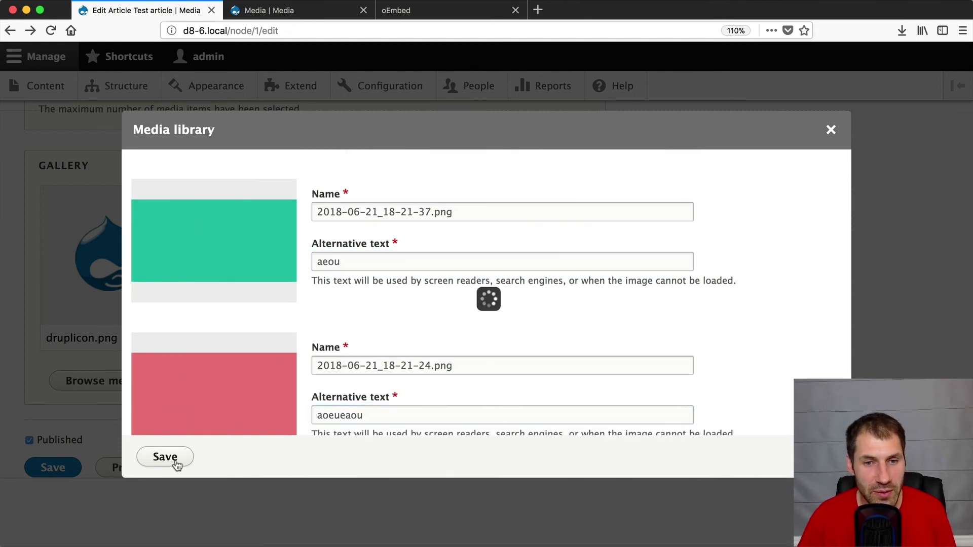
scroll(297, 363, "down", 4)
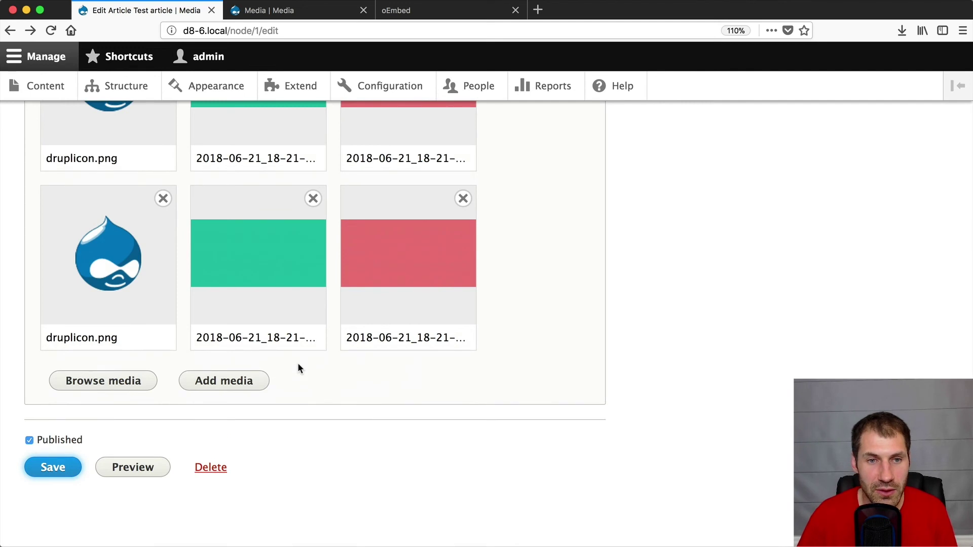
scroll(297, 363, "up", 5)
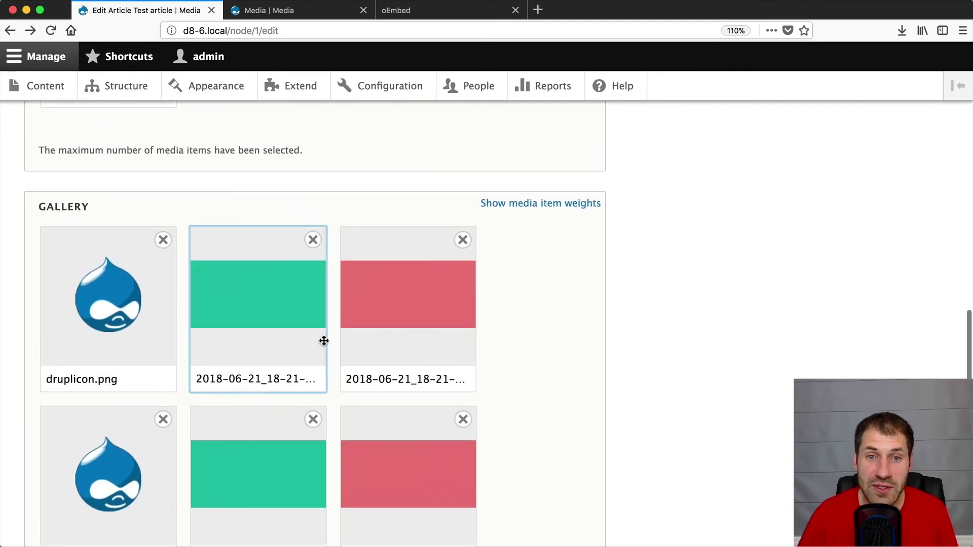